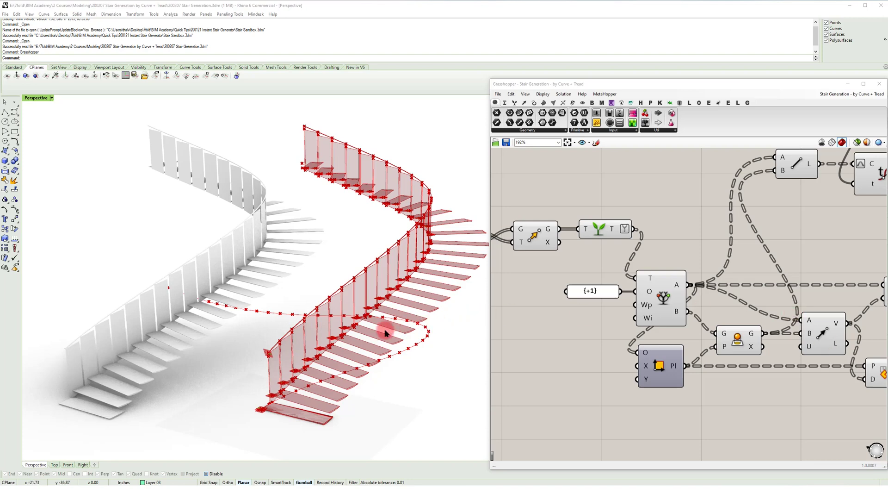
Locate the Relative Item component from the definition in the component library.
right_drag(380, 327, 385, 216)
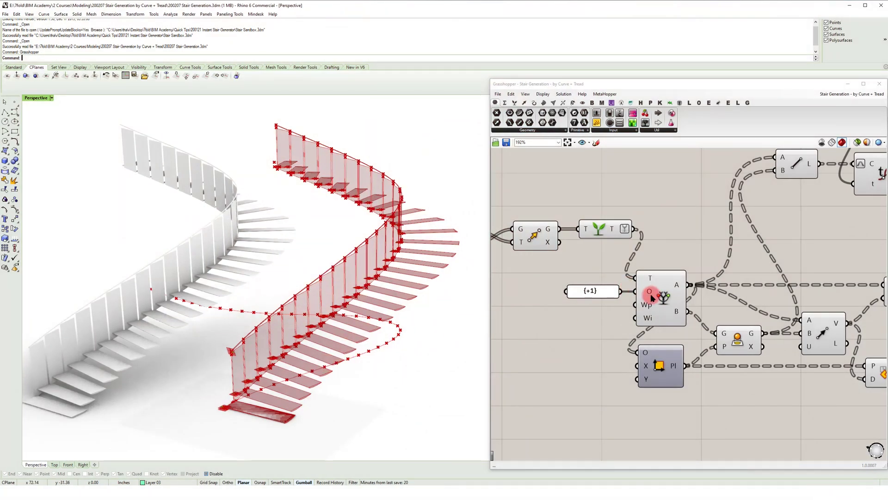
click(660, 298)
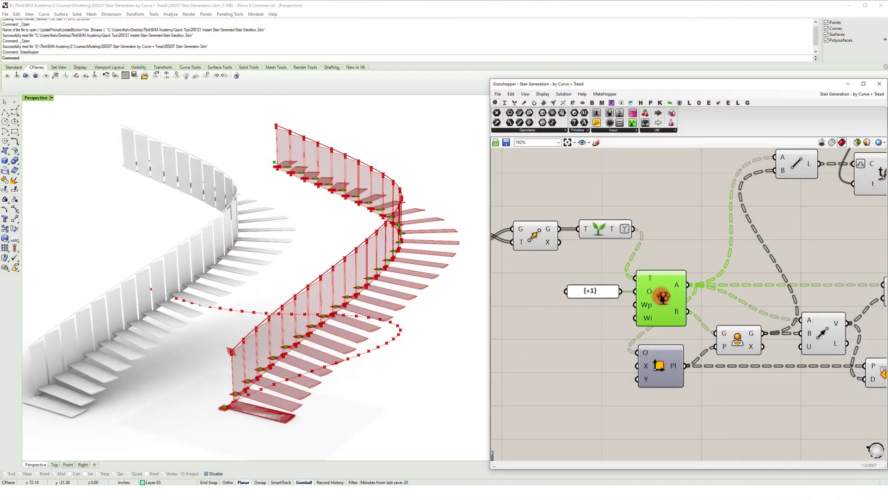
click(679, 254)
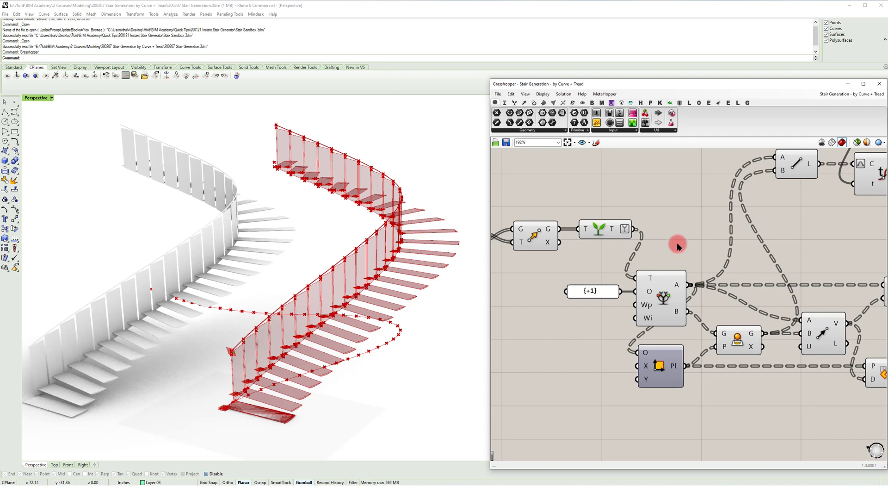
click(668, 299)
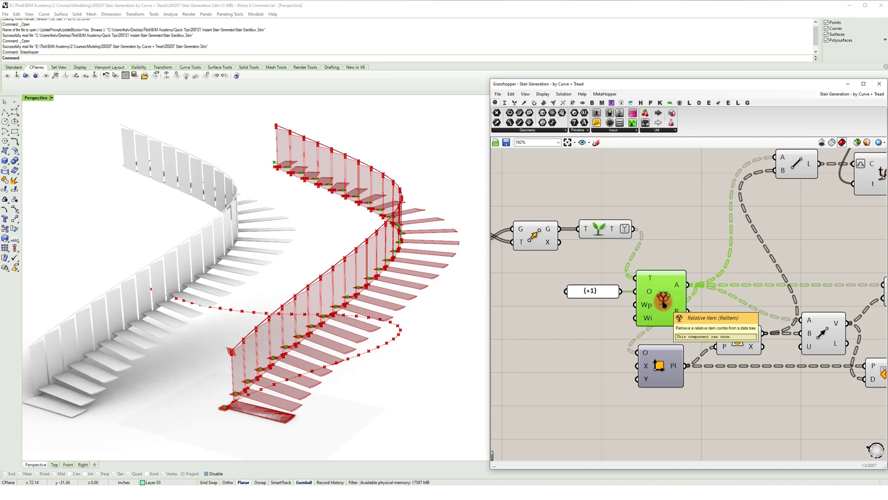
ctrl+alt+click(668, 301)
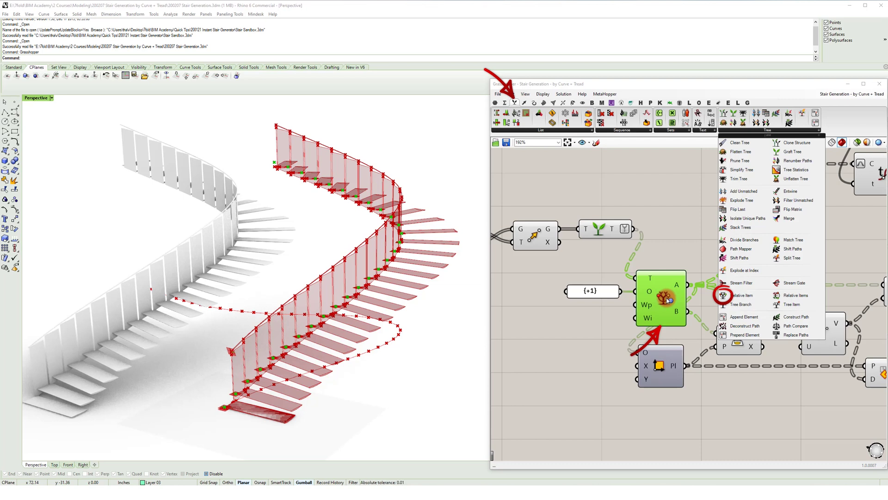
click(674, 254)
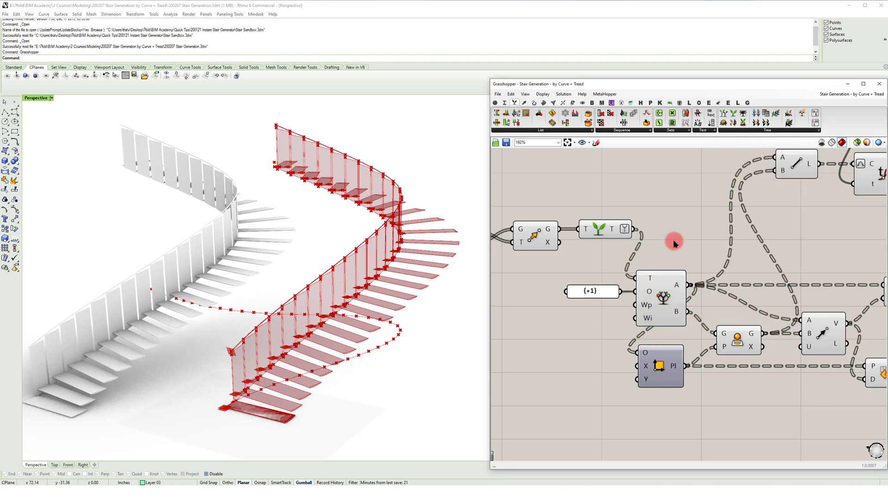
Limit the preview to selected components and inspect the Graft Tree component's points along the stair.
right_drag(674, 230, 668, 226)
double_click(659, 224)
click(660, 188)
scroll(301, 365, up, 5)
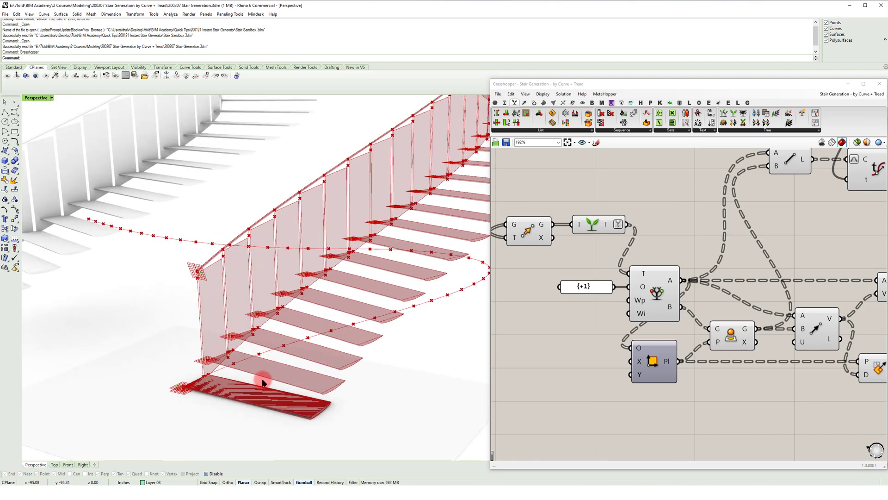
right_drag(262, 379, 373, 398)
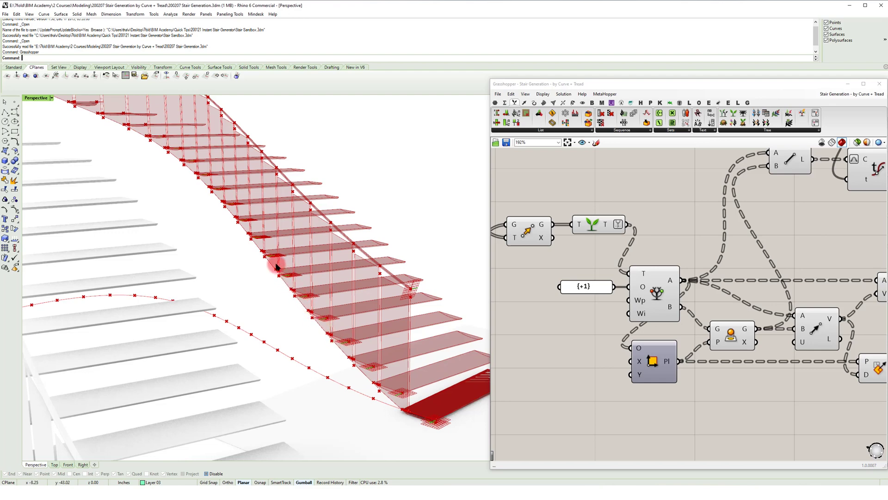
click(856, 142)
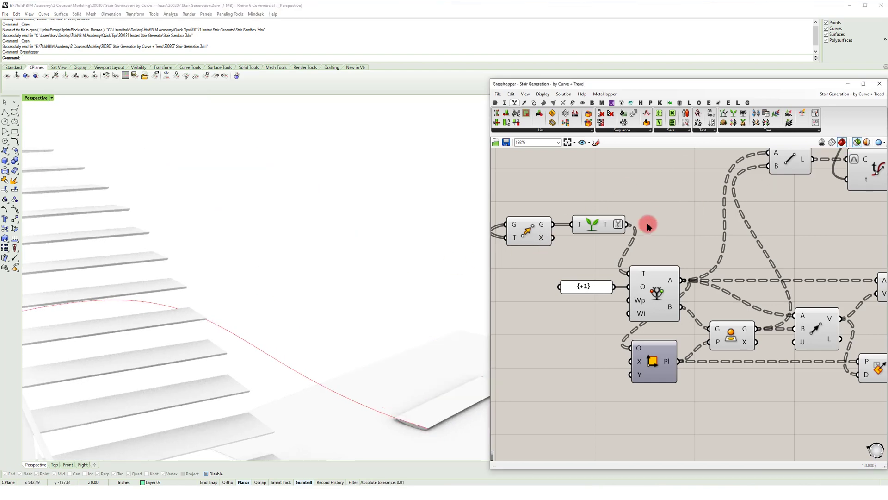
click(596, 227)
mouse_move(354, 238)
shift+right_down()
mouse_move(365, 259)
mouse_move(350, 254)
shift+right_up()
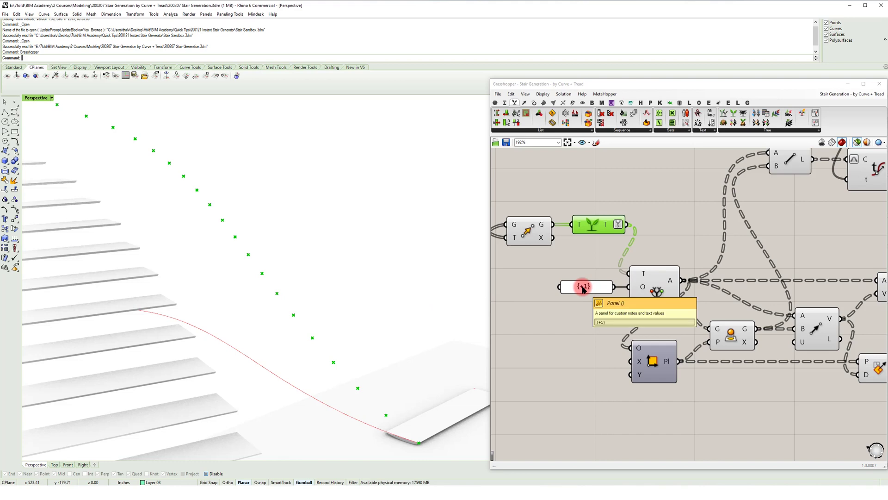
Compare the previewed points of the Move component with those of the Graft Tree component.
mouse_move(587, 312)
right_down()
mouse_move(571, 306)
mouse_move(579, 315)
right_up()
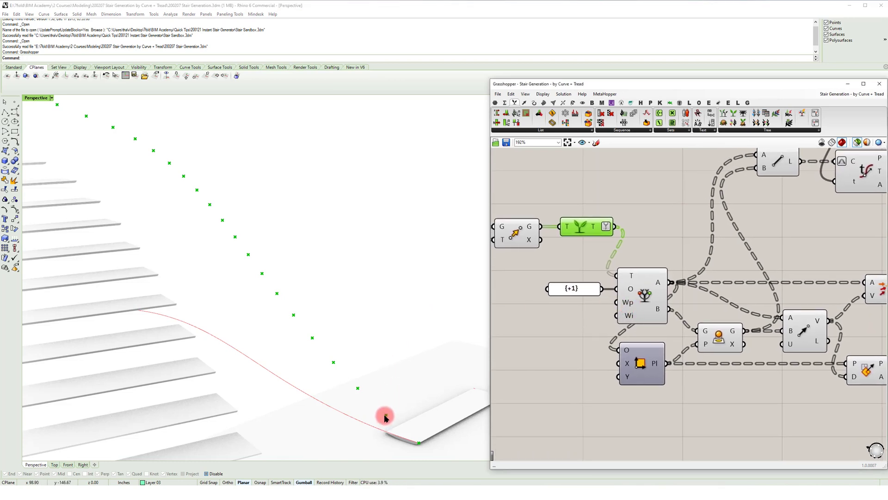
right_drag(575, 275, 589, 260)
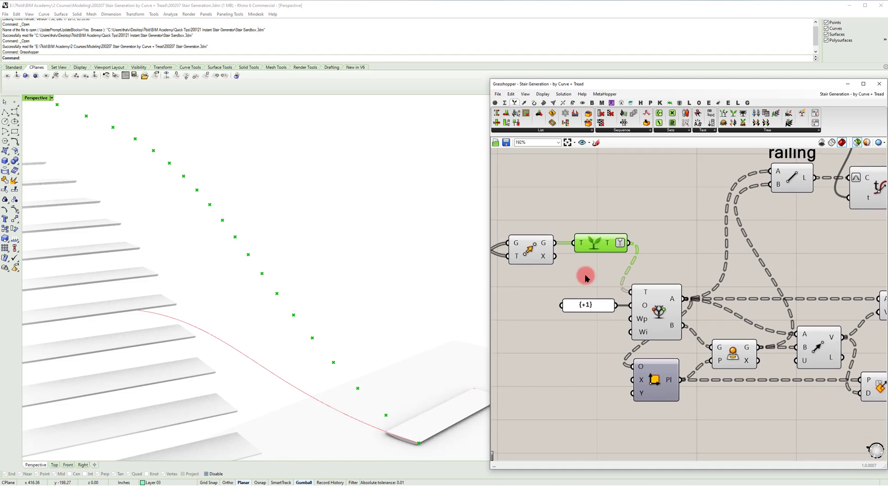
click(538, 256)
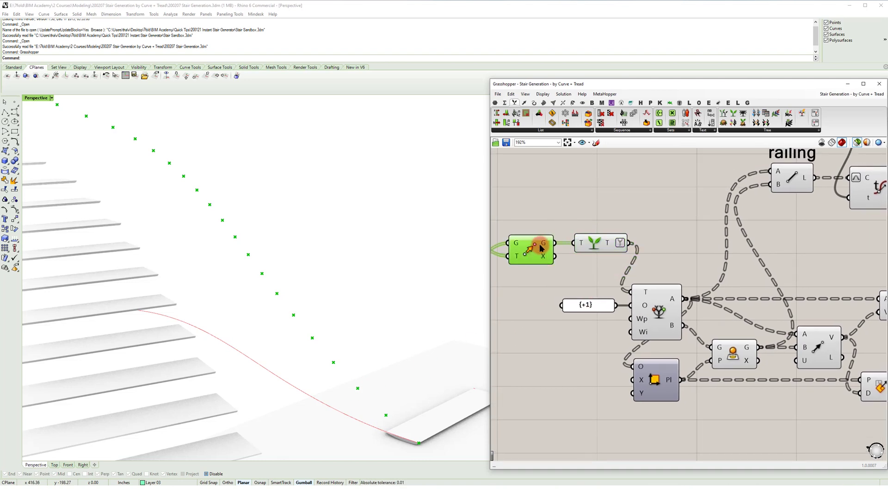
right_drag(574, 210, 595, 209)
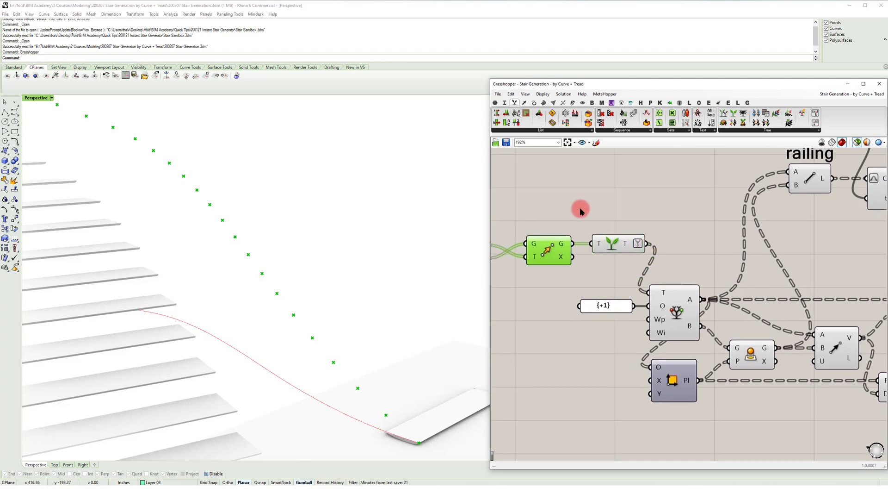
click(613, 242)
Add a panel above the Graft Tree component, wire the Move component's G output into it, enlarge it and browse its point list.
double_click(644, 203)
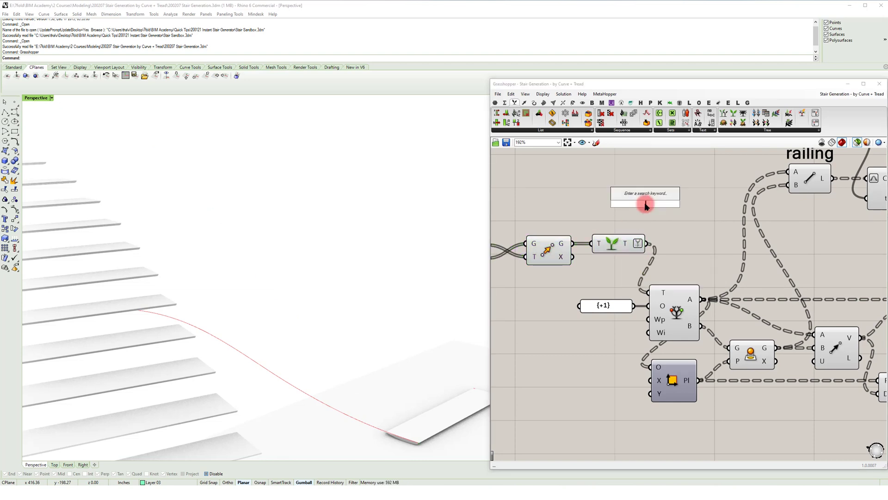
text(//)
key(Return)
drag(637, 211, 658, 198)
drag(573, 244, 611, 190)
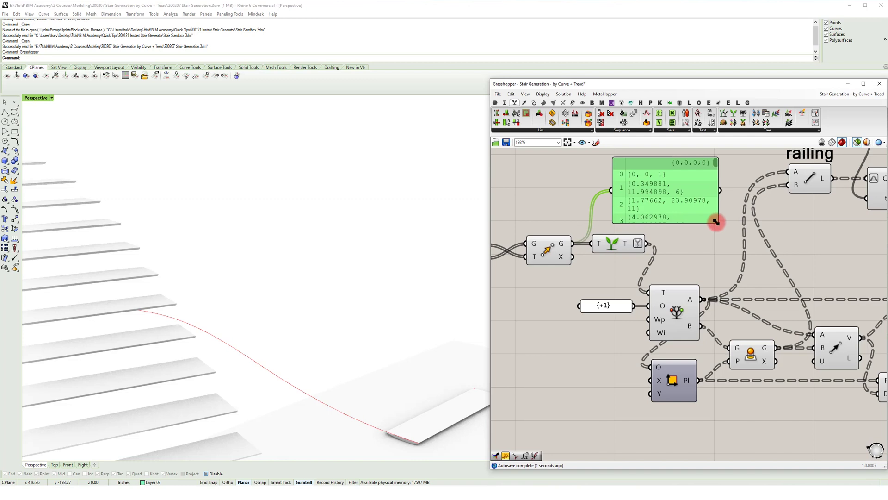
drag(716, 222, 791, 279)
drag(791, 192, 793, 218)
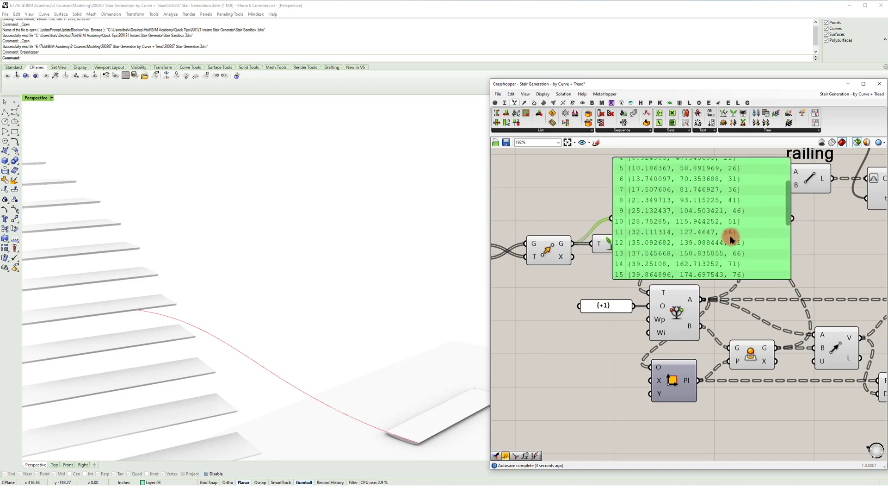
Replace the panel's source with the Graft Tree output and restore the preview of all components.
drag(643, 245, 692, 240)
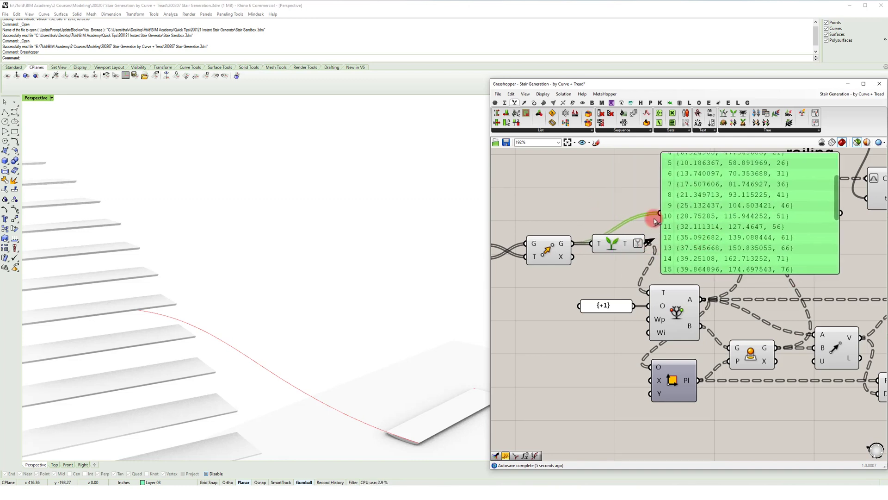
drag(659, 211, 660, 213)
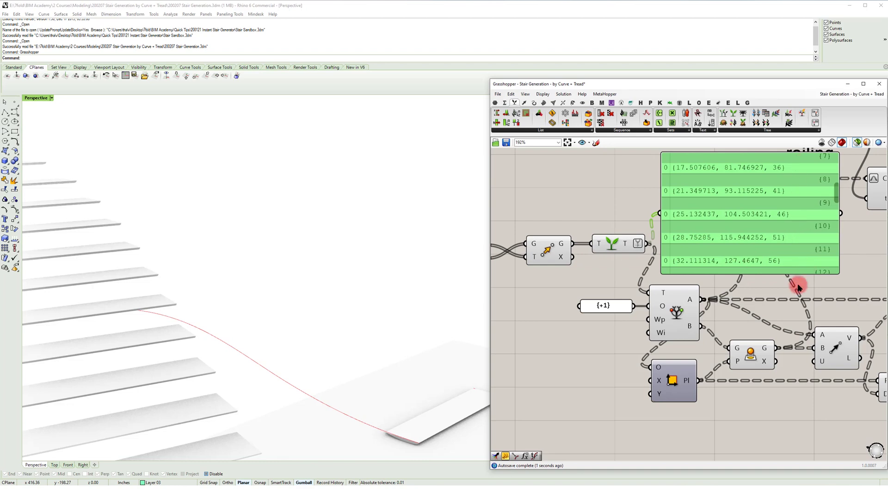
right_drag(777, 278, 751, 295)
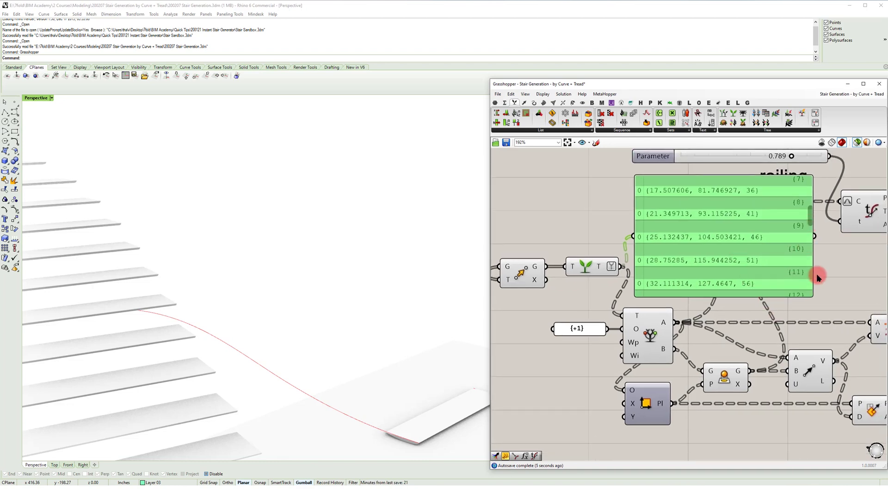
click(842, 142)
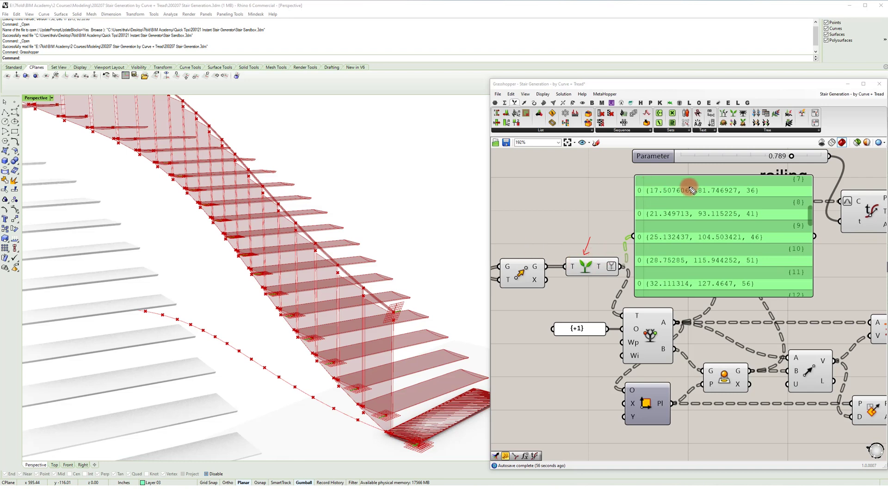
drag(817, 174, 814, 172)
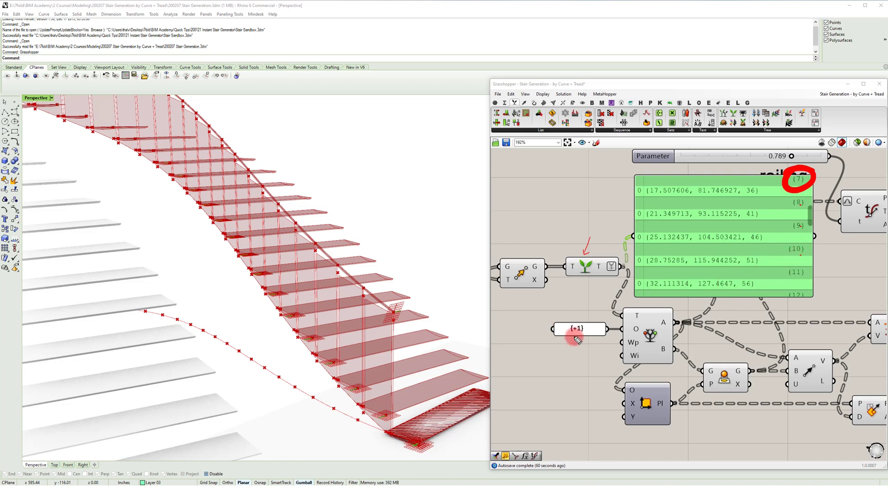
mouse_move(584, 346)
mouse_down()
mouse_move(557, 314)
mouse_move(576, 342)
mouse_up()
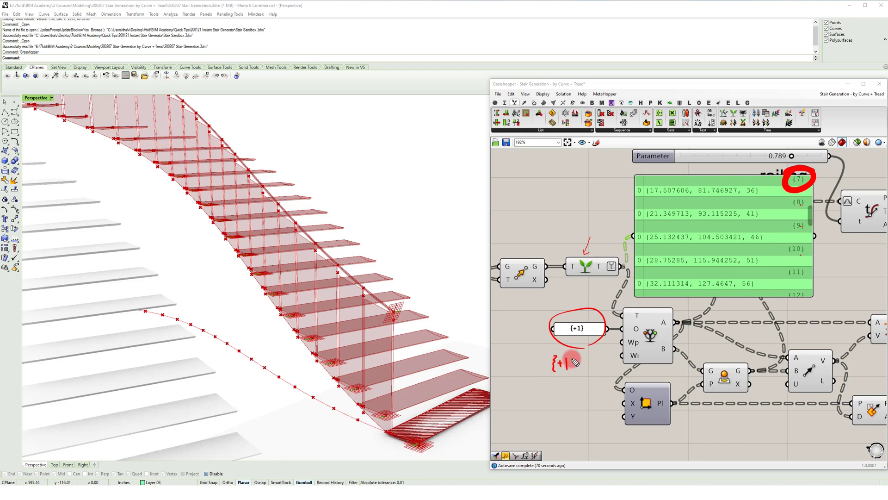
drag(573, 364, 571, 370)
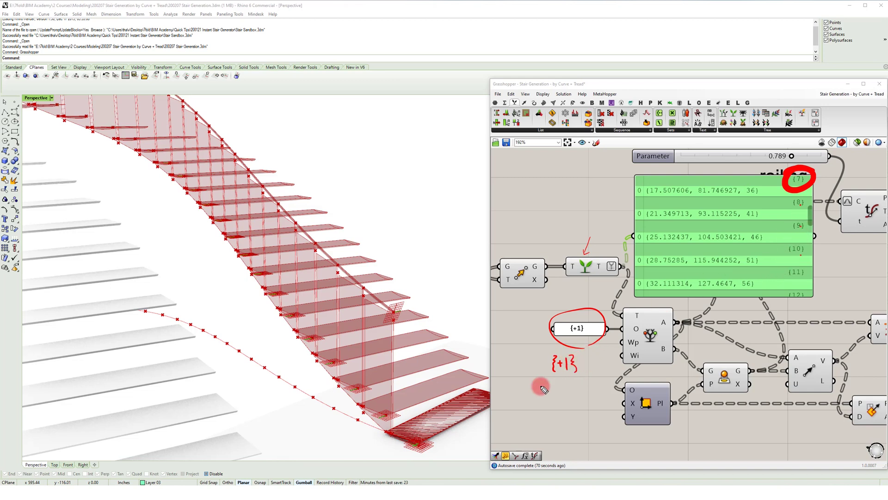
drag(567, 379, 576, 388)
drag(807, 233, 801, 270)
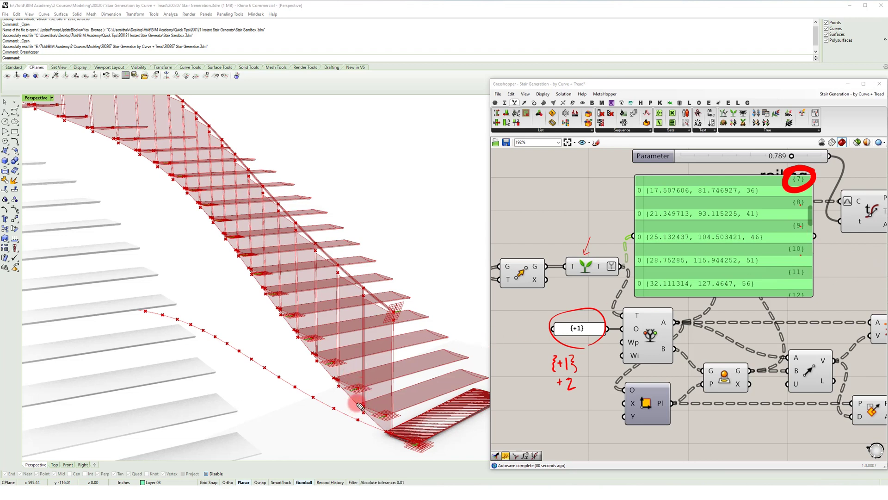
drag(360, 404, 361, 401)
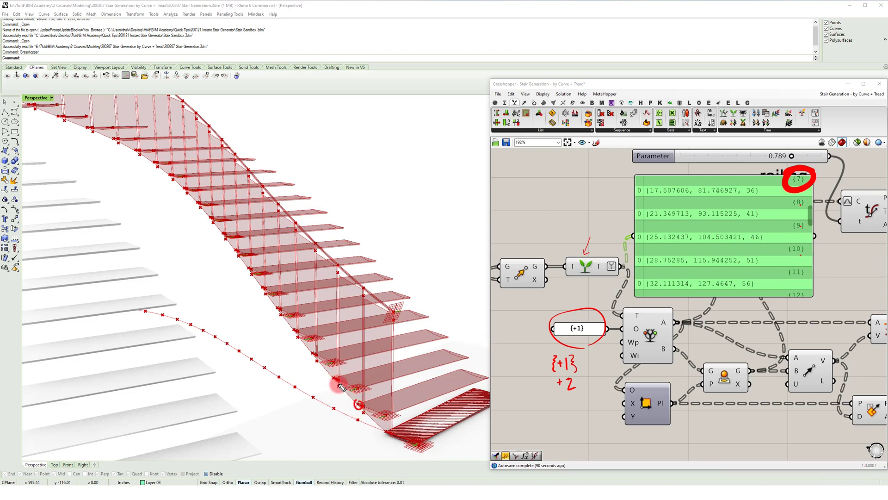
drag(317, 362, 317, 363)
mouse_move(358, 411)
mouse_down()
mouse_move(334, 407)
mouse_move(333, 393)
mouse_move(351, 405)
mouse_up()
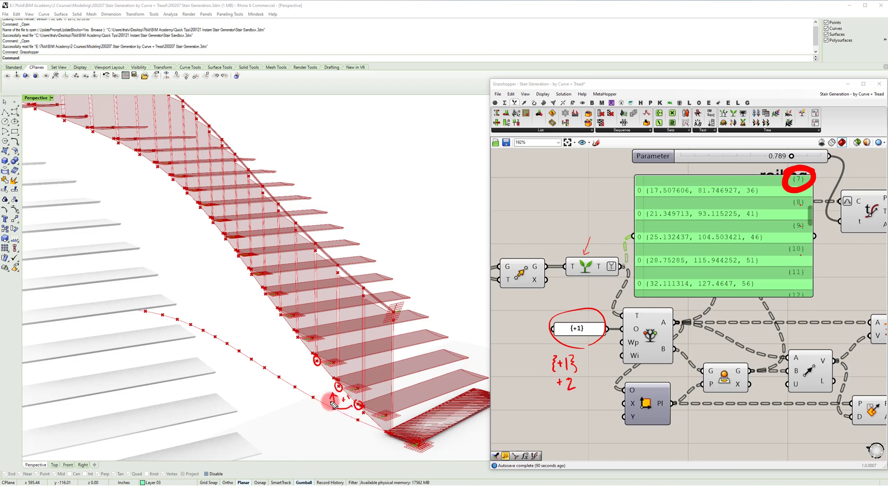
drag(330, 401, 310, 370)
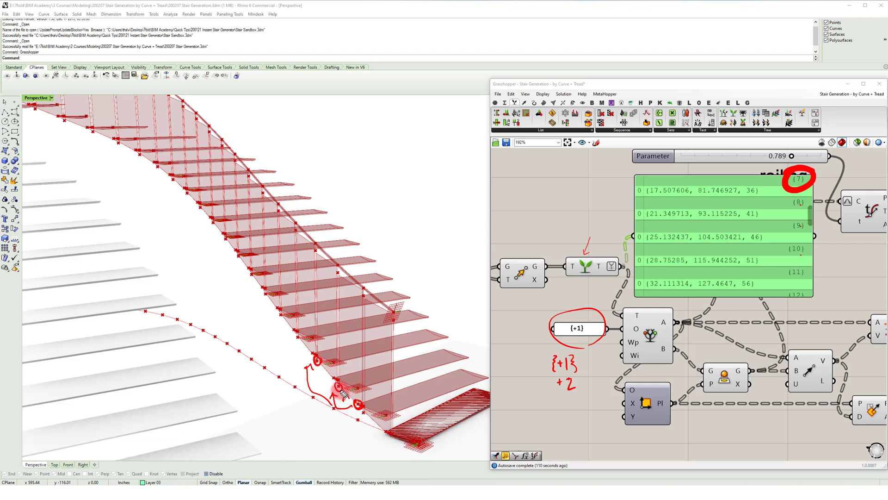
key(ctrl+z)
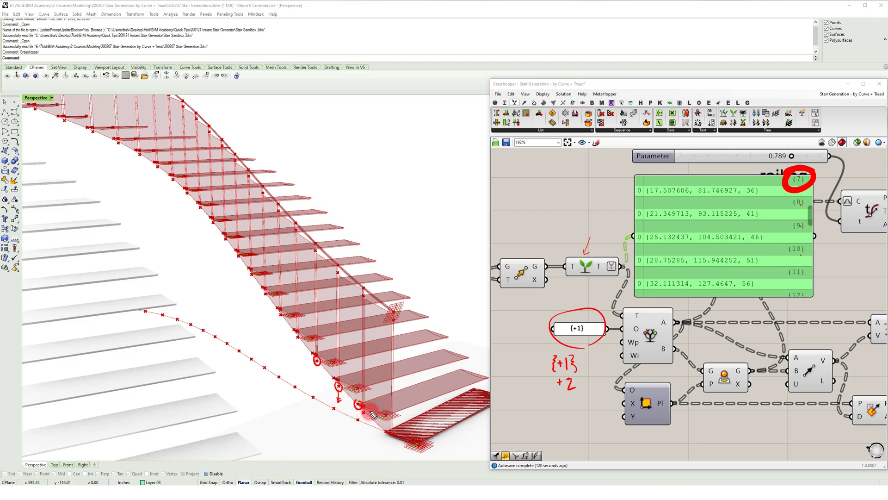
mouse_move(382, 410)
mouse_down()
mouse_move(396, 412)
mouse_move(381, 422)
mouse_move(382, 411)
mouse_up()
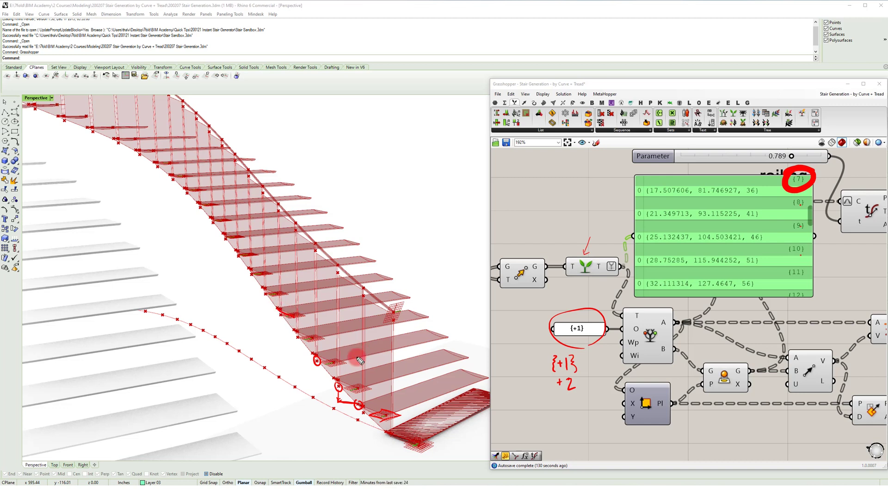
key(Escape)
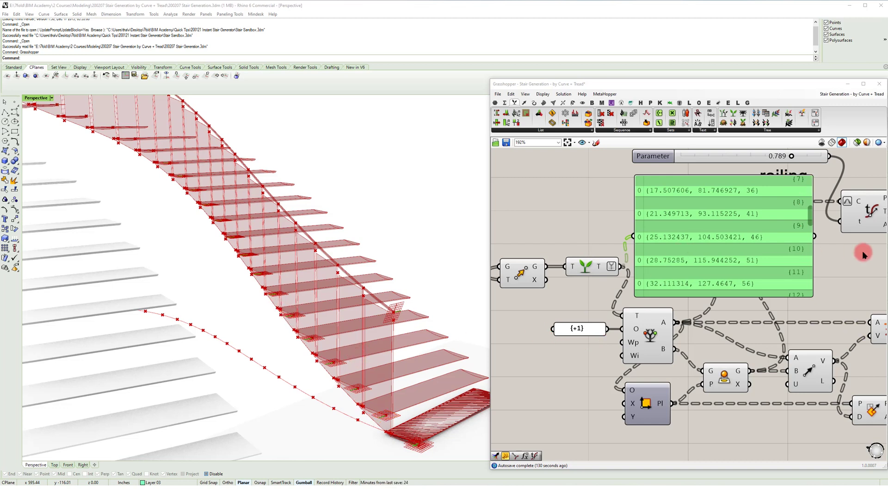
Examine the tread planes and the points joining consecutive treads along the stair from several angles.
right_drag(373, 314, 320, 370)
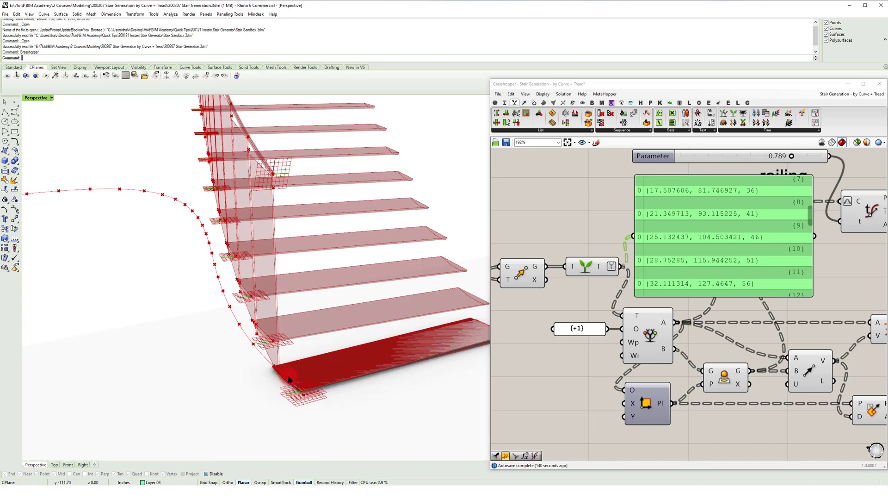
right_drag(322, 357, 289, 307)
scroll(298, 297, up, 9)
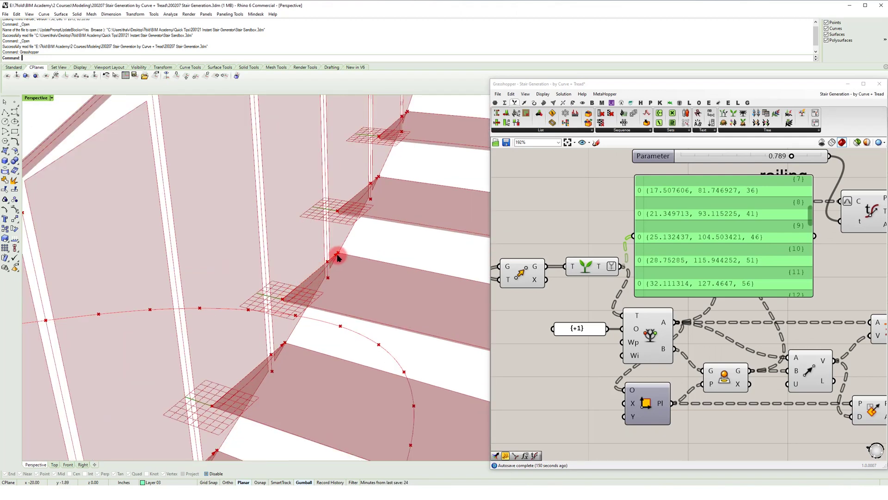
scroll(340, 263, down, 6)
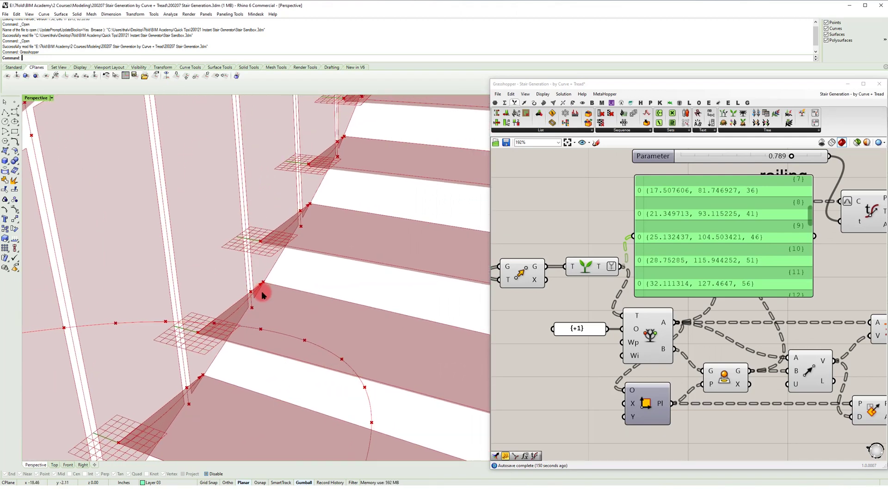
scroll(262, 294, down, 3)
shift+right_drag(296, 147, 367, 305)
right_drag(329, 273, 321, 214)
scroll(327, 213, down, 5)
scroll(328, 214, down, 2)
scroll(291, 373, up, 7)
shift+right_drag(270, 372, 267, 337)
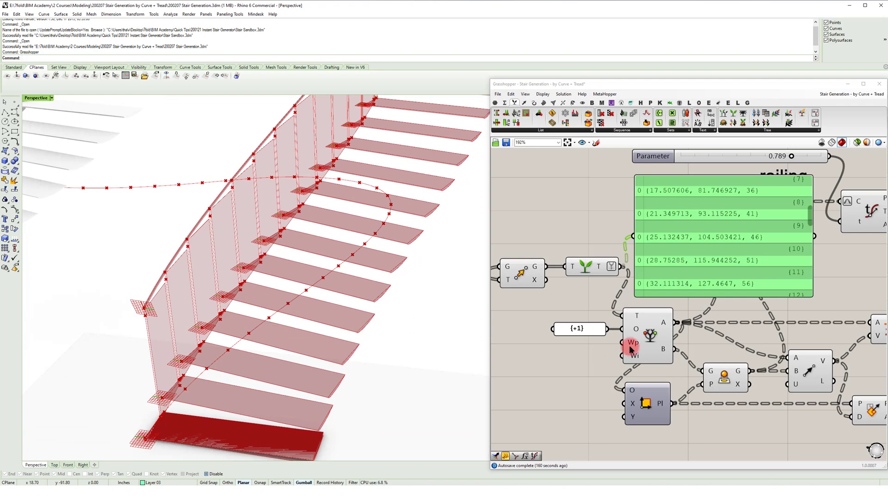
Move the point-list panel aside and replace its source with the A output of the {+1} Relative Item component.
right_drag(608, 358, 604, 327)
right_drag(588, 356, 577, 375)
right_drag(618, 332, 615, 346)
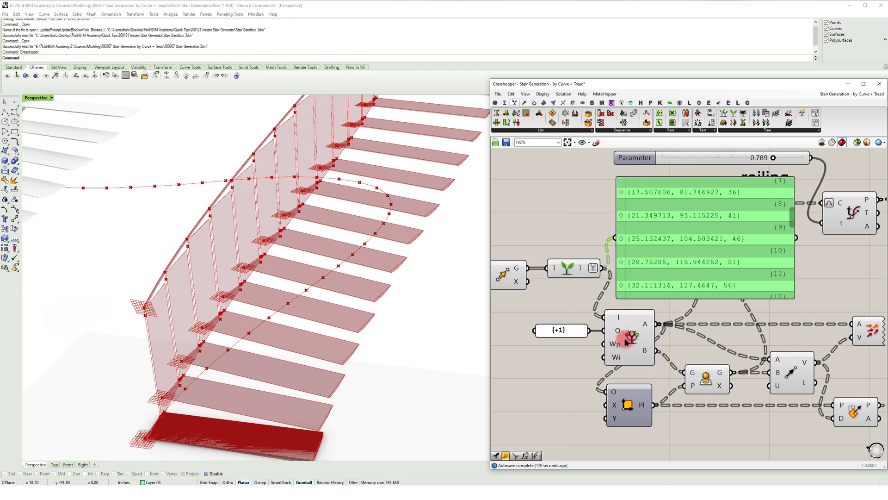
right_drag(717, 278, 647, 299)
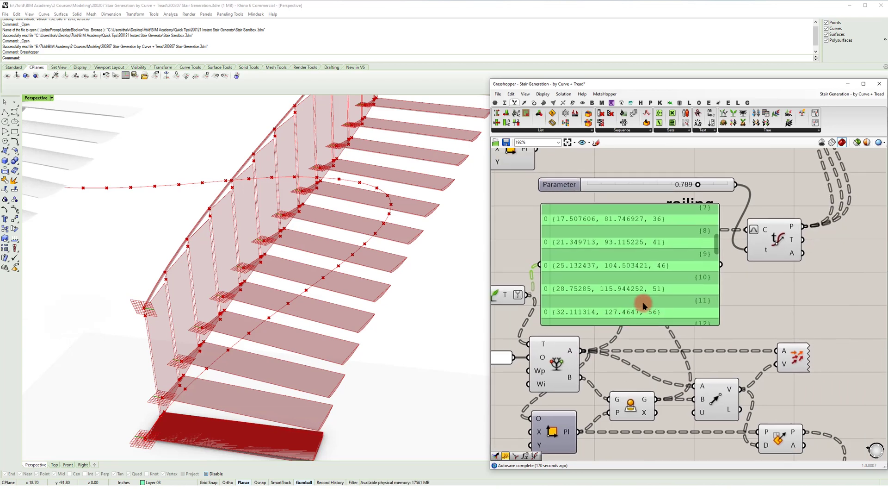
drag(645, 300, 715, 319)
drag(584, 352, 612, 283)
right_drag(611, 282, 666, 262)
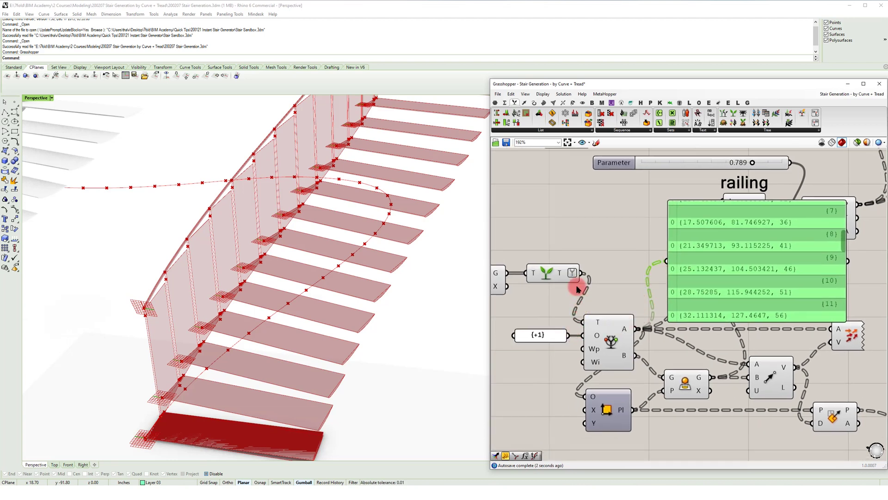
Feed the panel from Graft Tree for comparison, replace that with Relative Item's B output, and add its A output as a second source.
drag(583, 277, 666, 261)
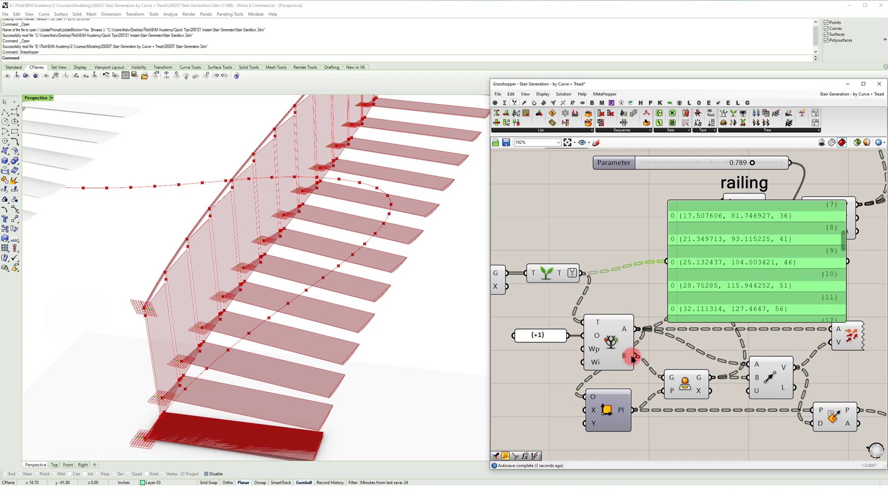
drag(639, 357, 666, 261)
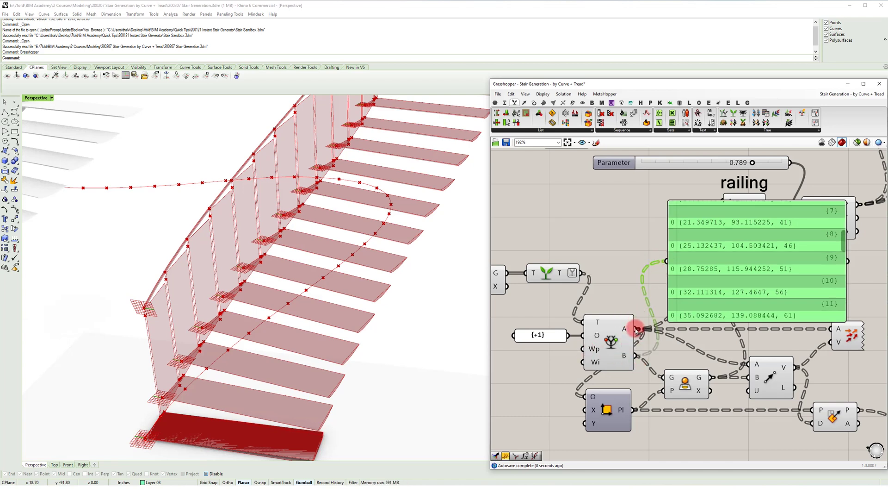
drag(637, 329, 650, 271)
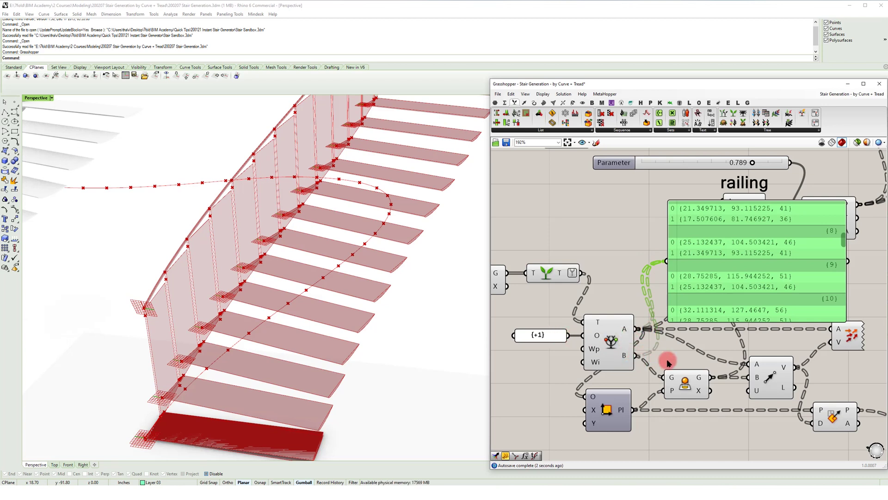
Highlight the Project component's points along the stair and delete the point-list panel.
right_drag(680, 347, 641, 352)
click(650, 388)
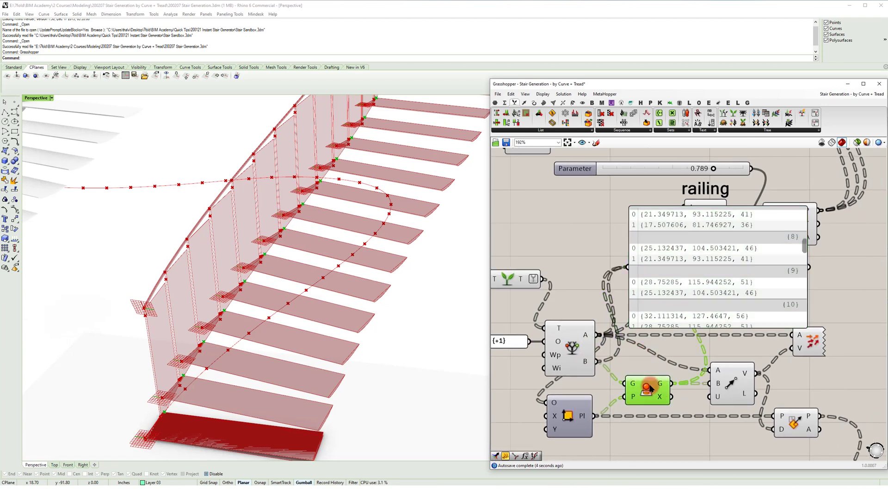
right_drag(766, 297, 727, 248)
click(664, 293)
key(Delete)
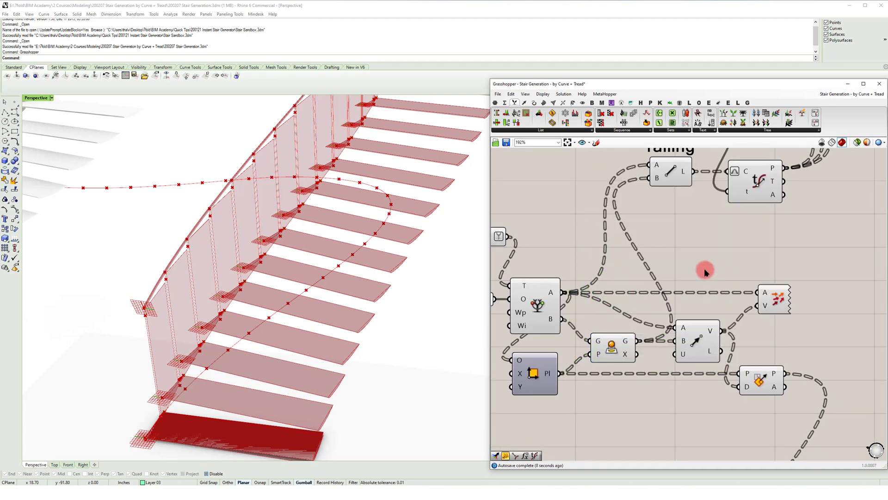
Highlight the railing's Line component to examine the lines it draws along the stair.
double_click(706, 268)
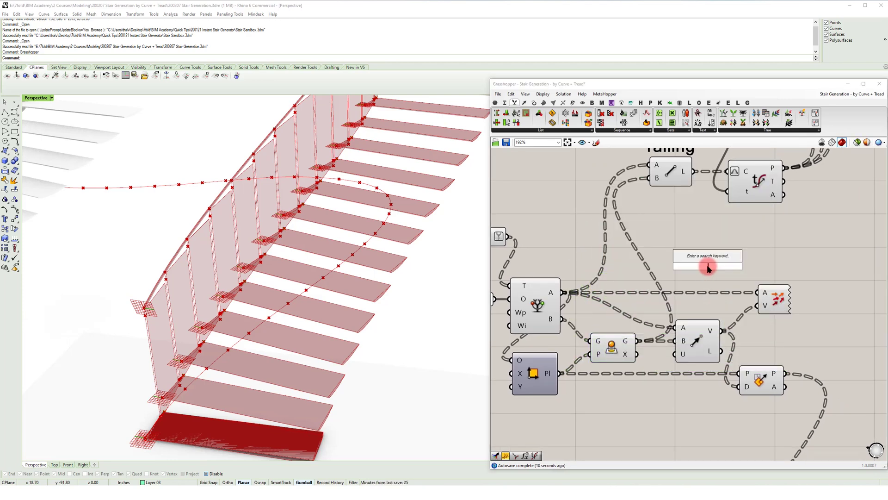
click(678, 178)
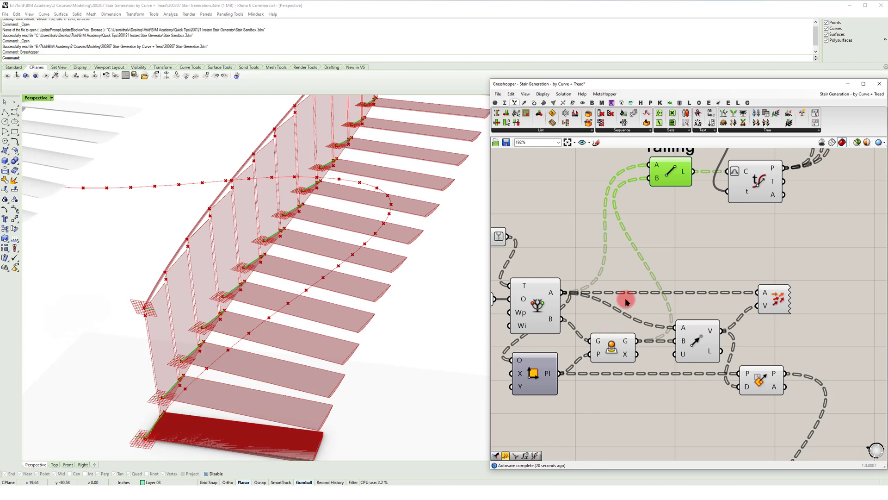
right_drag(626, 267, 654, 248)
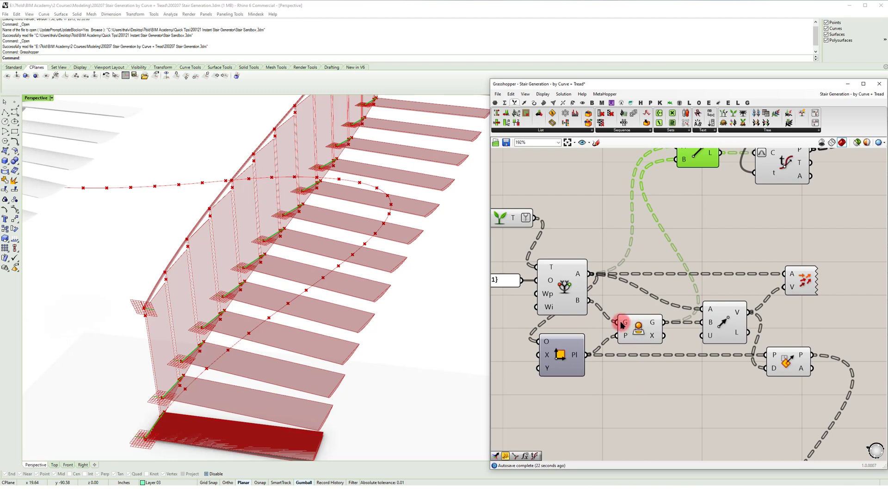
Add a Line component below Project, wire Relative Item's B output into A and Project's G output into B, and inspect its lines.
double_click(645, 391)
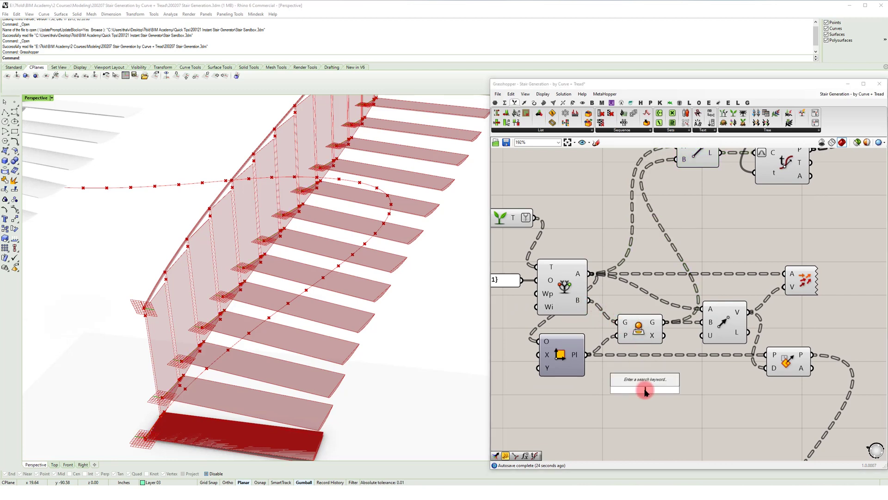
text(line)
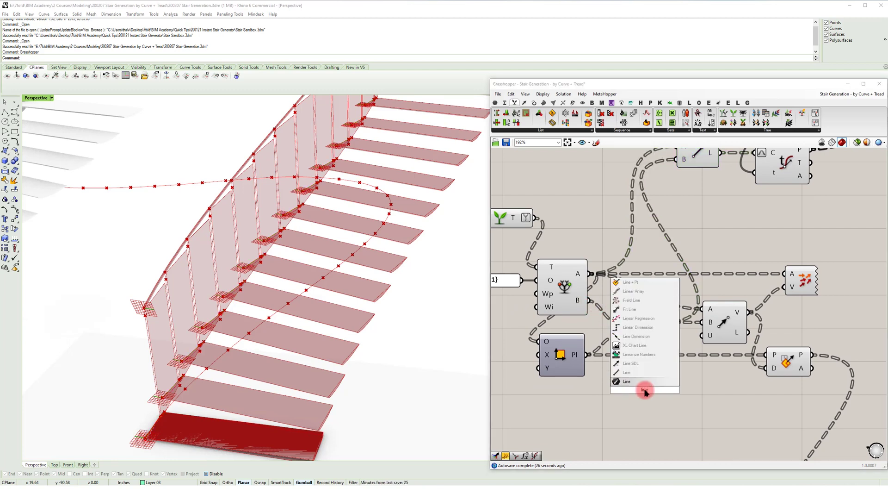
key(Return)
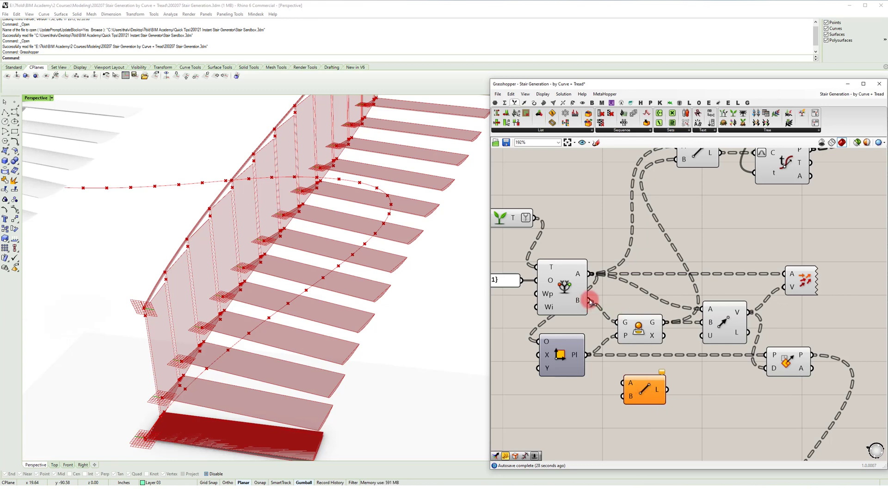
drag(595, 316, 681, 391)
drag(665, 323, 686, 393)
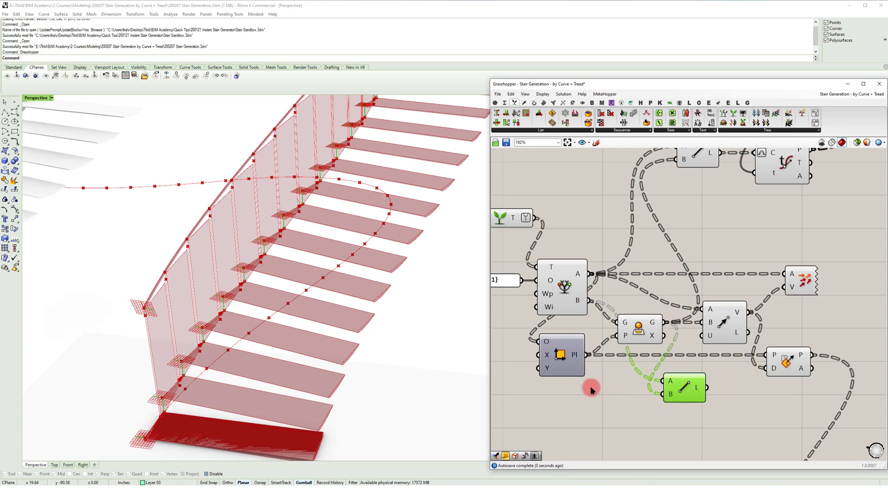
scroll(237, 310, up, 6)
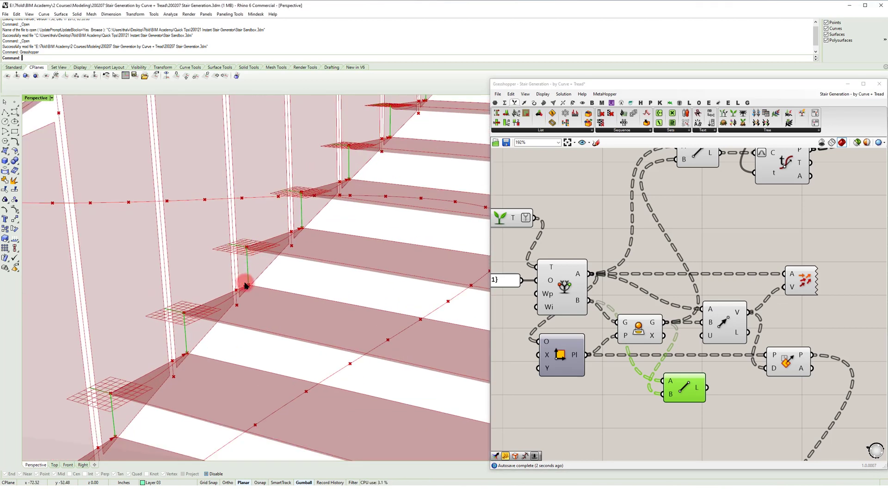
scroll(250, 267, down, 6)
right_drag(248, 268, 333, 263)
Duplicate the Relative Item component and its offset panel below the originals, and set the copied panel's offset to {+2}.
right_drag(618, 379, 716, 355)
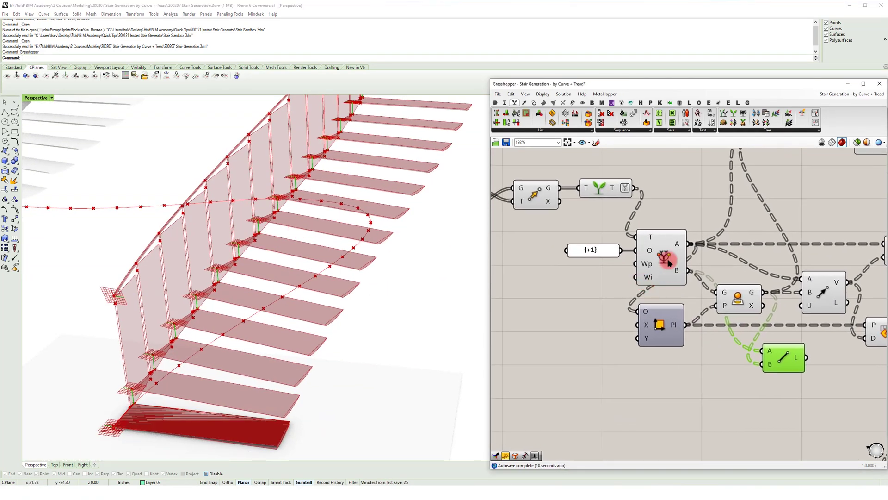
drag(673, 218, 571, 277)
alt+drag(663, 272, 665, 414)
right_drag(690, 383, 680, 347)
click(678, 336)
click(584, 368)
double_click(584, 368)
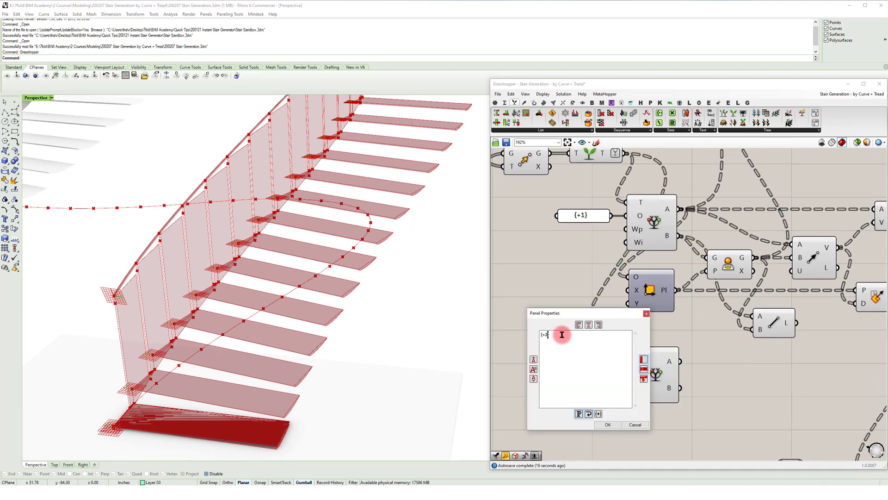
click(605, 424)
click(653, 418)
right_drag(709, 376, 685, 383)
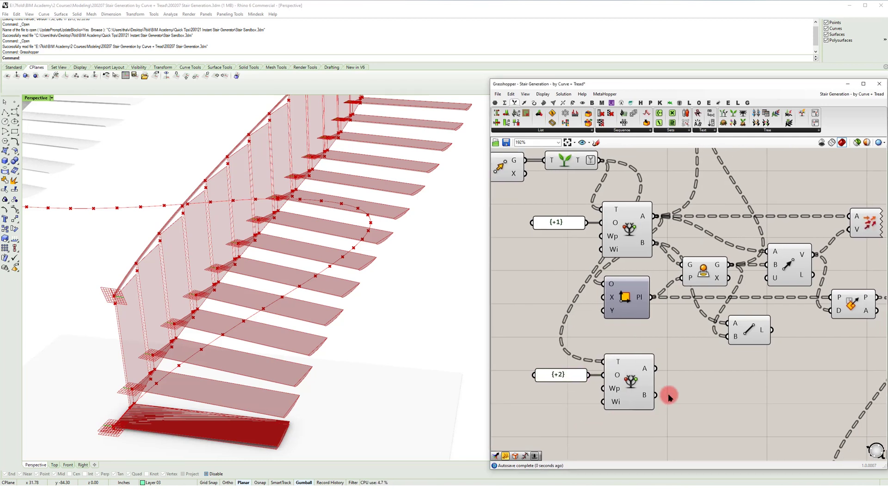
Duplicate the Project component beside the {+2} Relative Item, wire that item's A output into the copy's G input, and inspect the points.
alt+drag(680, 277, 684, 397)
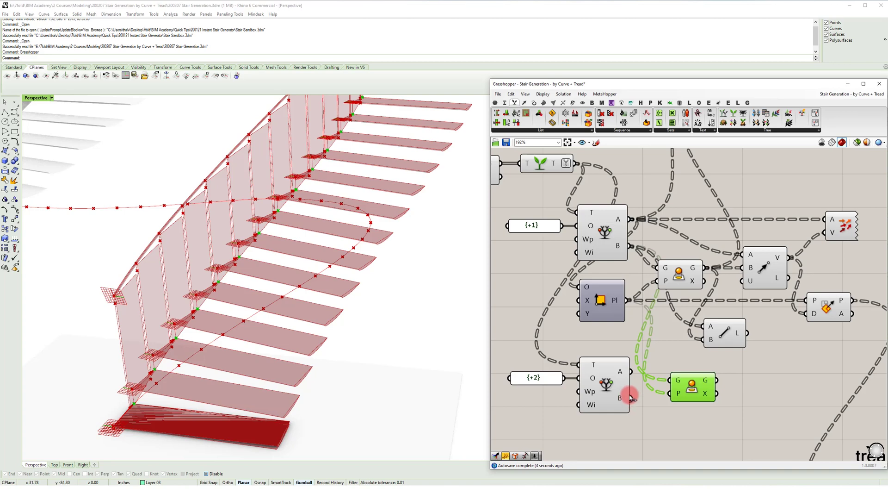
drag(630, 372, 681, 375)
right_drag(471, 396, 305, 374)
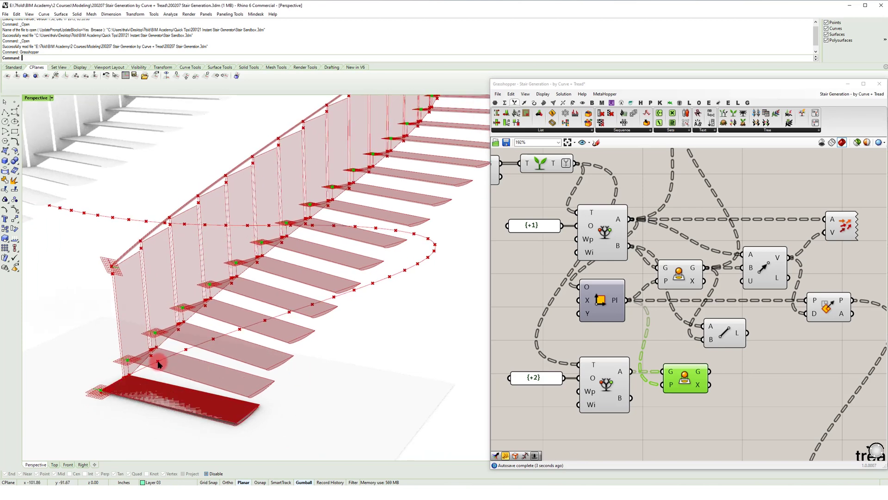
right_drag(690, 381, 625, 376)
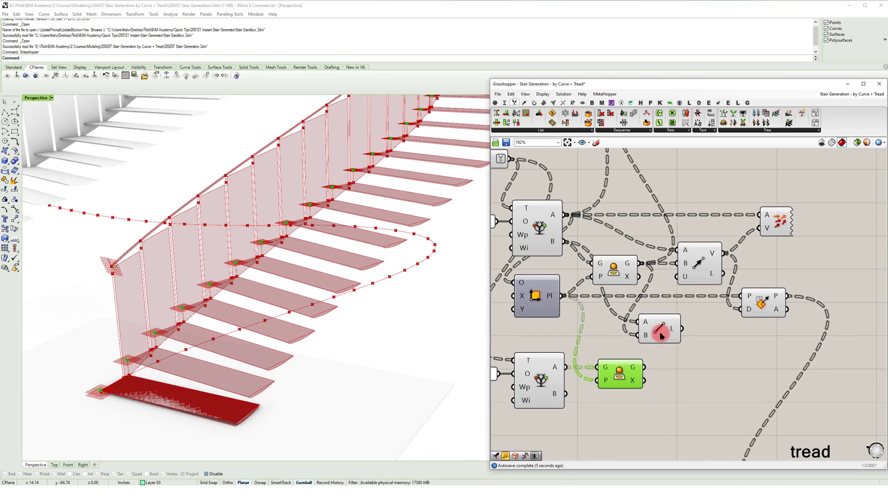
Try a duplicate of the lower Line component with the copied Project's G output wired into B, and delete it.
drag(660, 329, 698, 330)
alt+drag(702, 380, 701, 379)
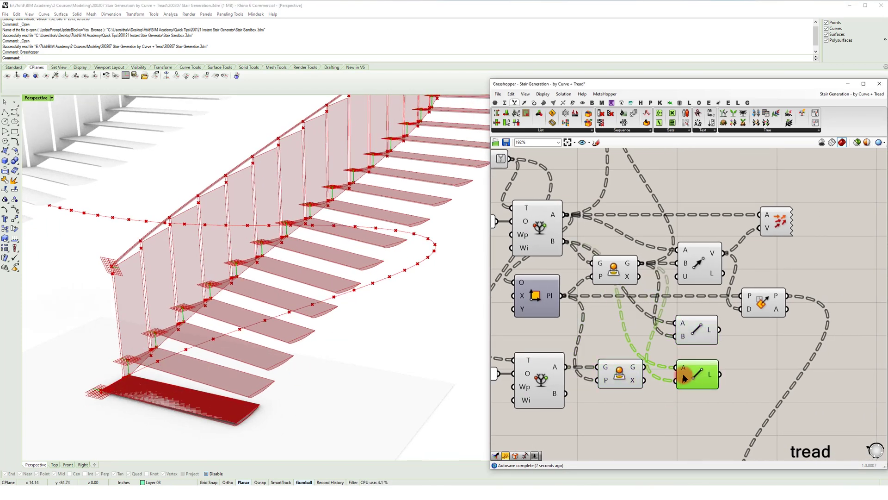
drag(647, 370, 703, 377)
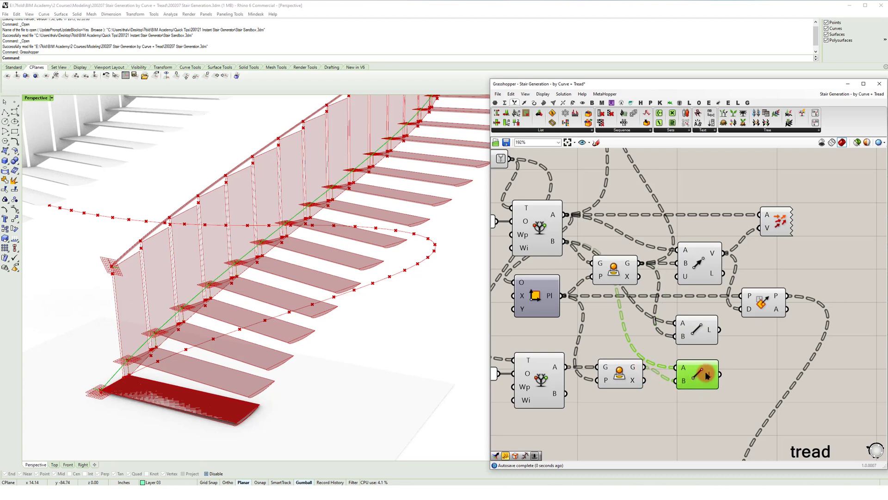
key(Delete)
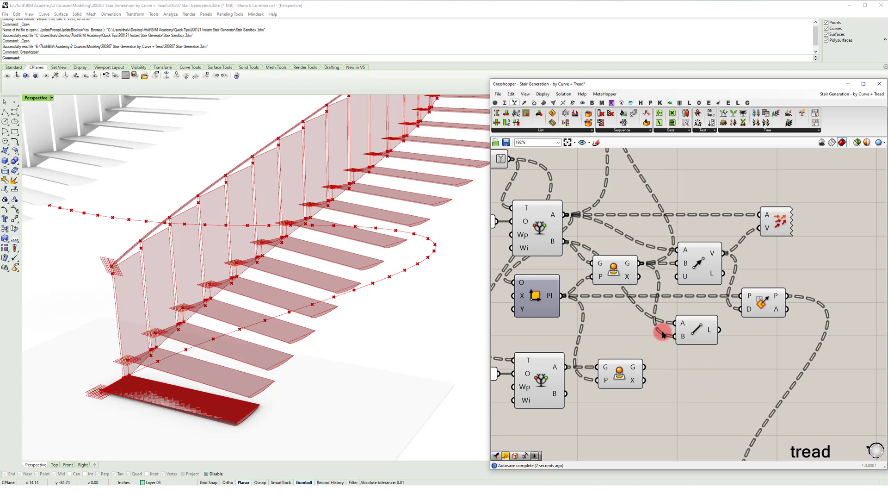
Replace the copied Project's G source with the {+2} Relative Item's B output and inspect the projected points on the stair.
click(617, 371)
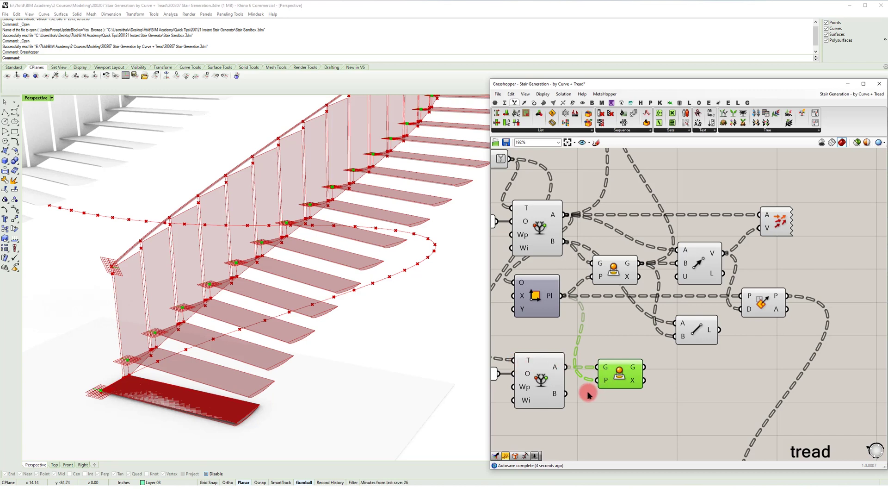
drag(565, 394, 634, 401)
right_drag(643, 366, 664, 362)
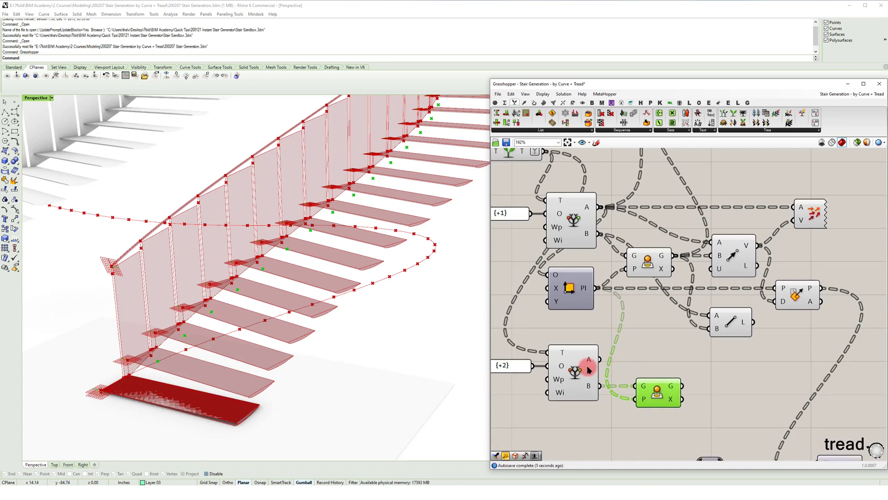
right_drag(258, 353, 481, 351)
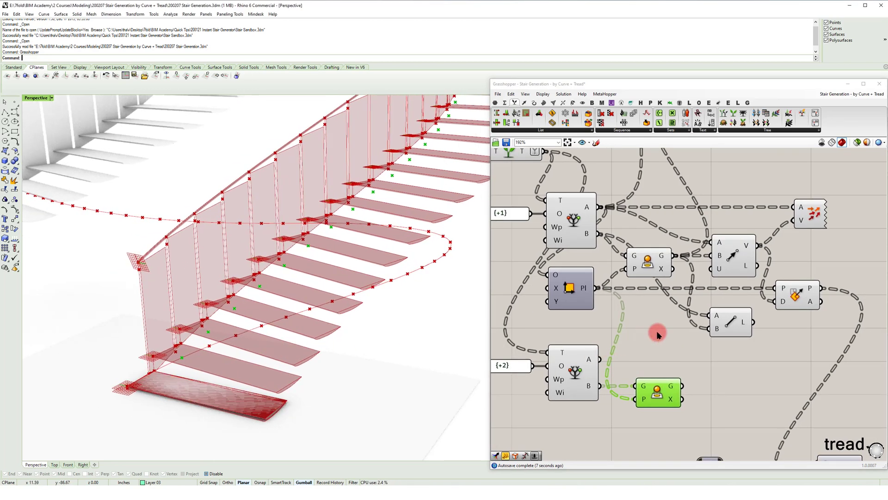
right_drag(657, 333, 660, 338)
Add a Merge component below the copied Project and wire the {+2} Relative Item's A output into D1.
right_drag(715, 378, 715, 348)
click(730, 378)
double_click(730, 380)
text(merge)
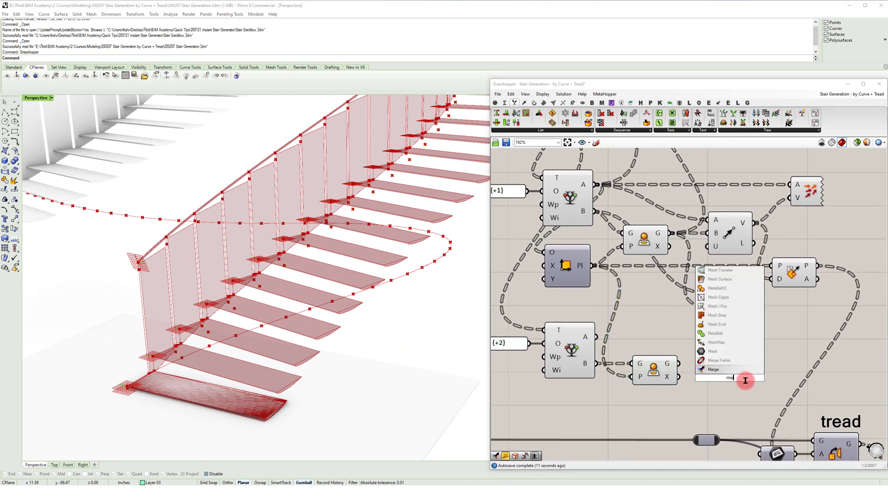
key(Return)
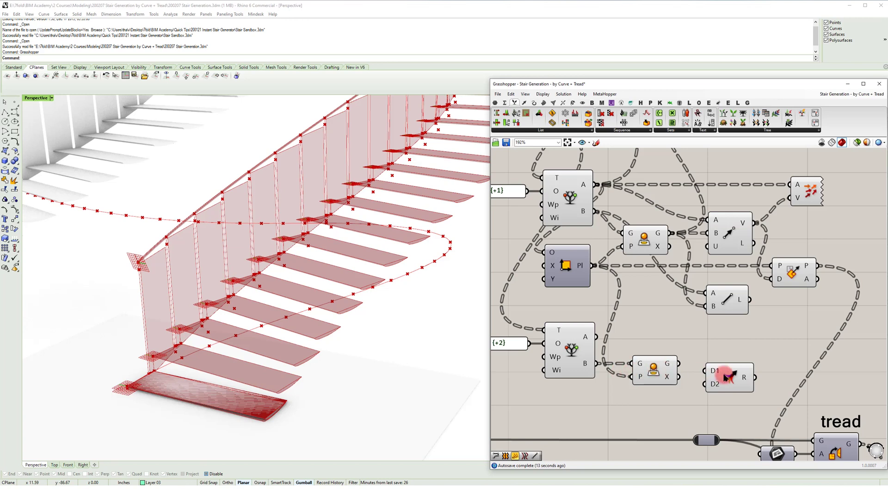
drag(720, 382, 690, 417)
right_drag(626, 353, 650, 335)
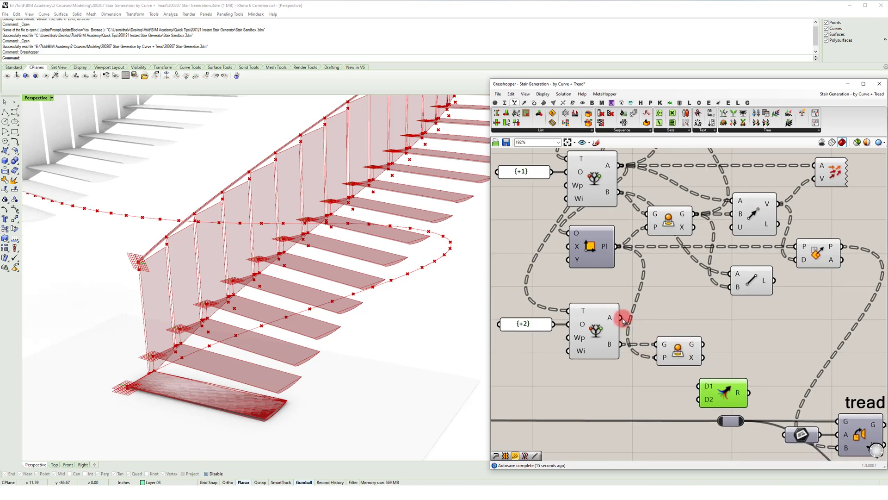
drag(621, 318, 699, 386)
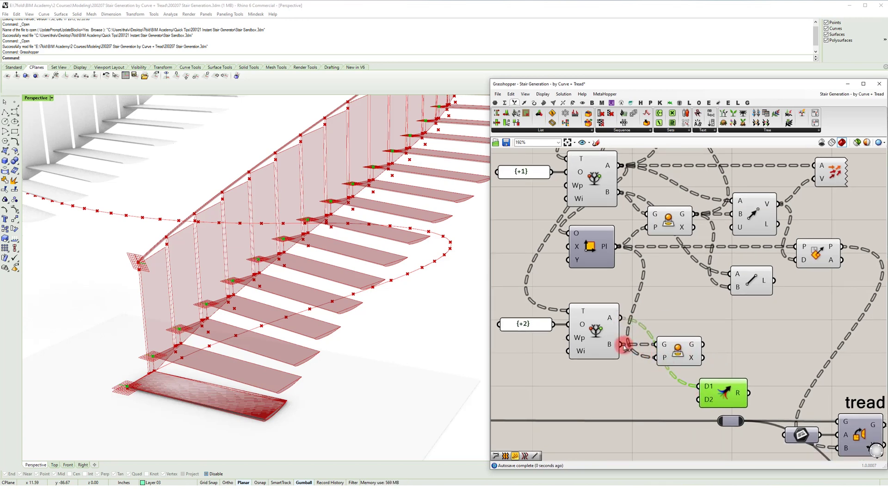
Add a third Merge input, place Merge beside the copied Project, and wire Project's G output into D2 and Relative Item's B into D3.
scroll(702, 401, up, 4)
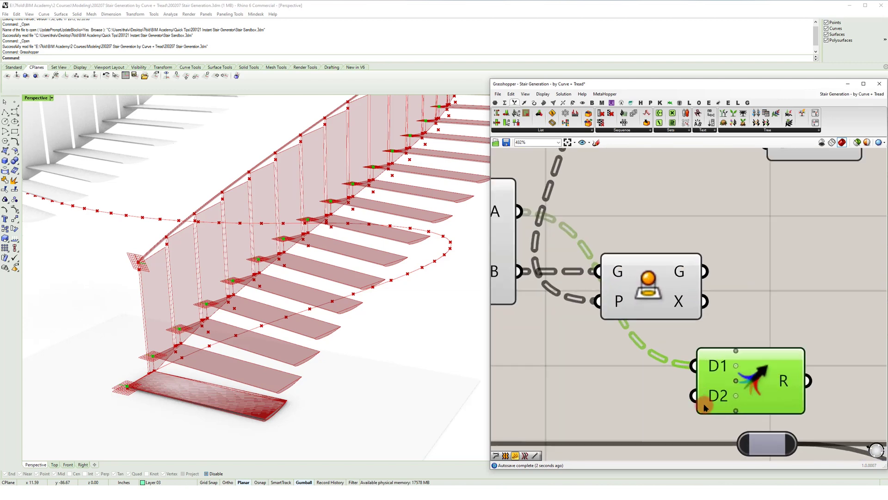
click(736, 411)
scroll(738, 409, down, 3)
drag(777, 359, 786, 306)
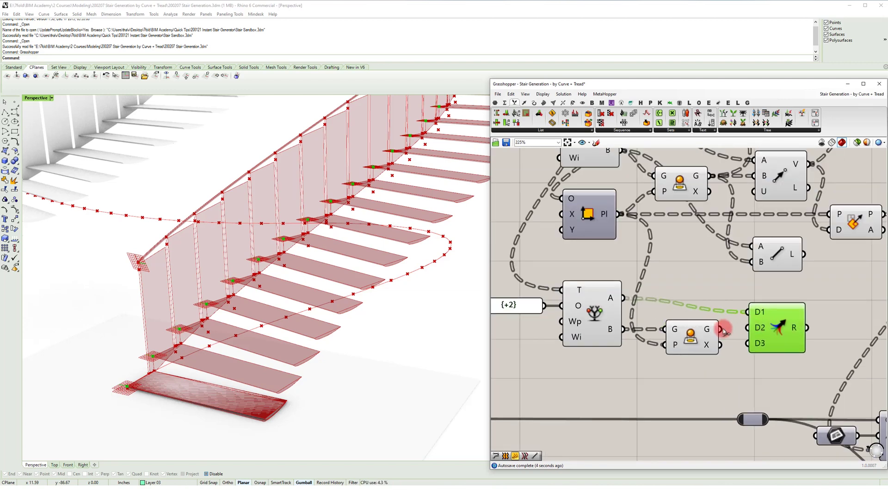
drag(725, 330, 748, 328)
drag(624, 328, 781, 342)
Add a PolyLine component beside Merge and wire Merge's R output into its V input.
right_drag(835, 322, 773, 317)
double_click(778, 316)
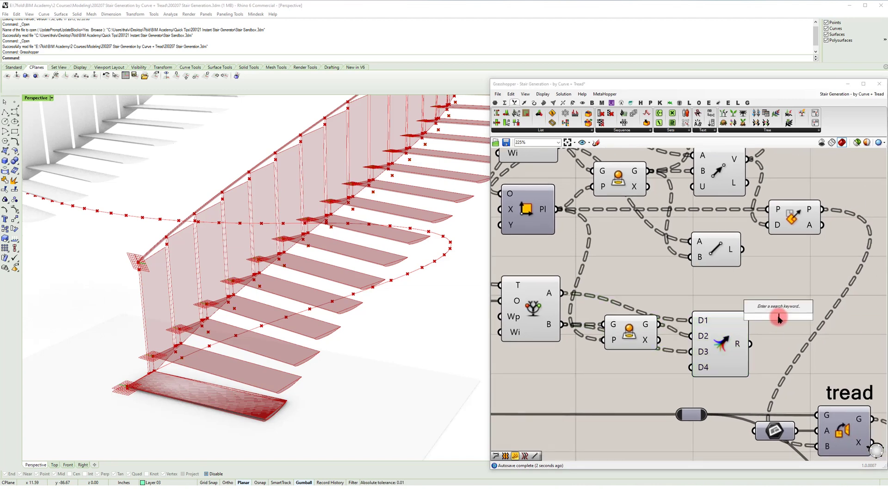
text(pline)
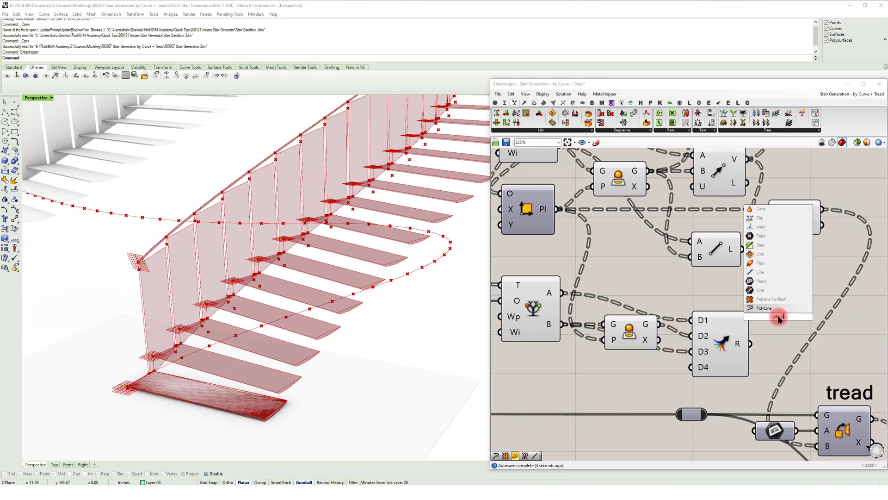
key(Return)
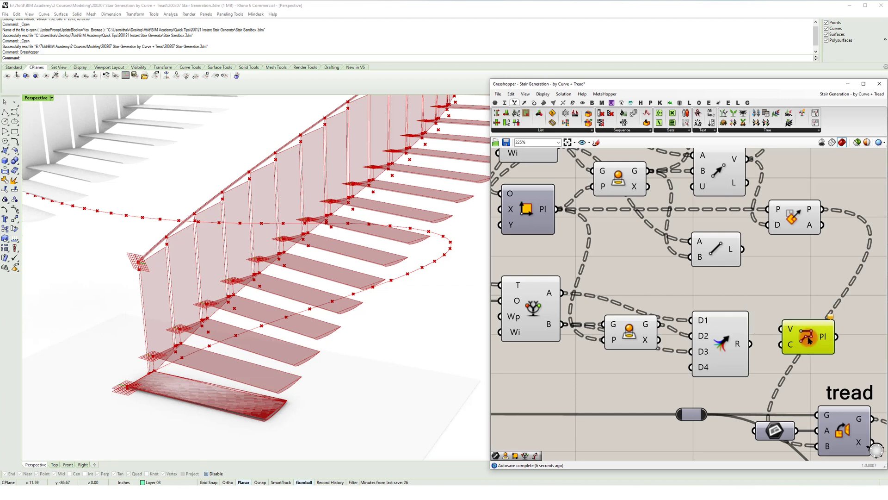
drag(754, 350, 791, 348)
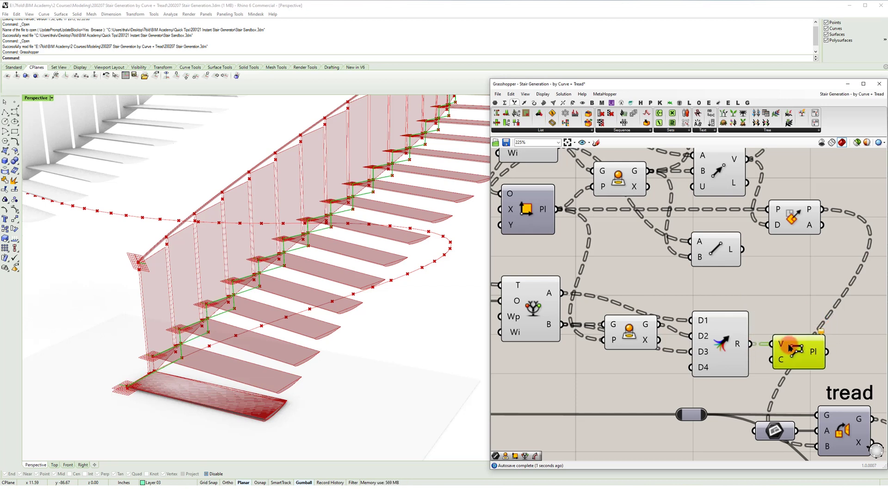
Add a panel above PolyLine, wire Merge's R output into it, and enlarge it so each point fits on one line.
double_click(763, 291)
text(panel)
key(Return)
drag(800, 288, 842, 275)
mouse_move(736, 283)
mouse_down()
mouse_move(726, 300)
mouse_move(727, 342)
mouse_up()
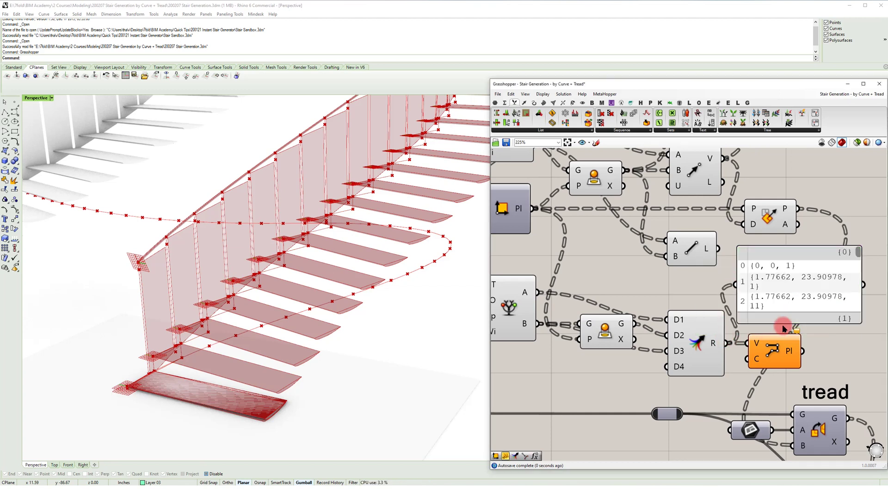
right_drag(844, 327, 806, 329)
drag(821, 324, 865, 345)
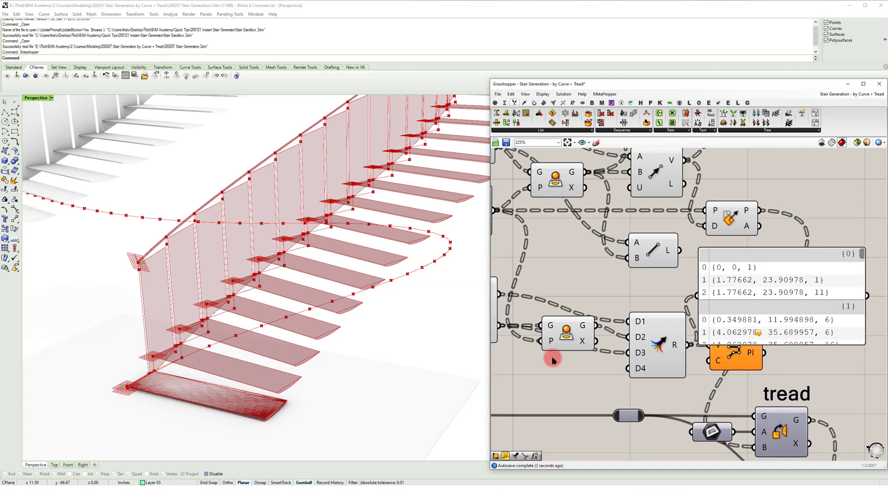
Inspect the polylines between the treads on the stair and the options of PolyLine's C input.
right_drag(452, 351, 278, 324)
drag(692, 365, 710, 348)
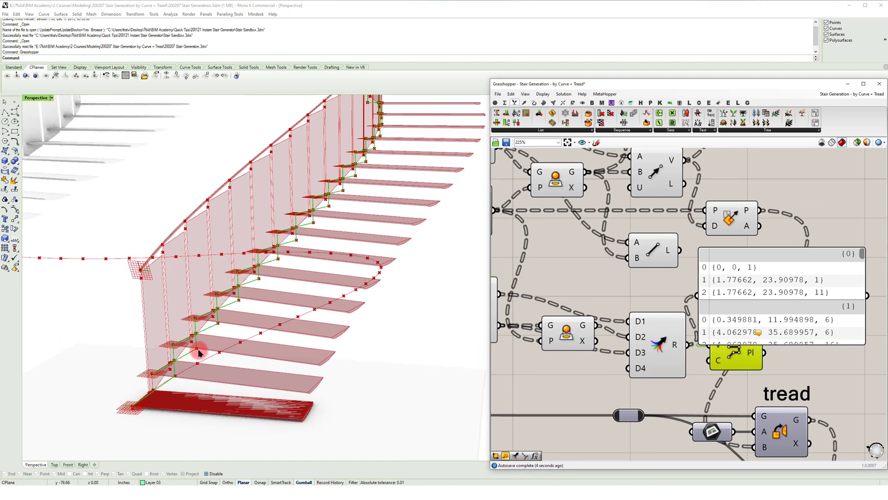
scroll(199, 350, up, 5)
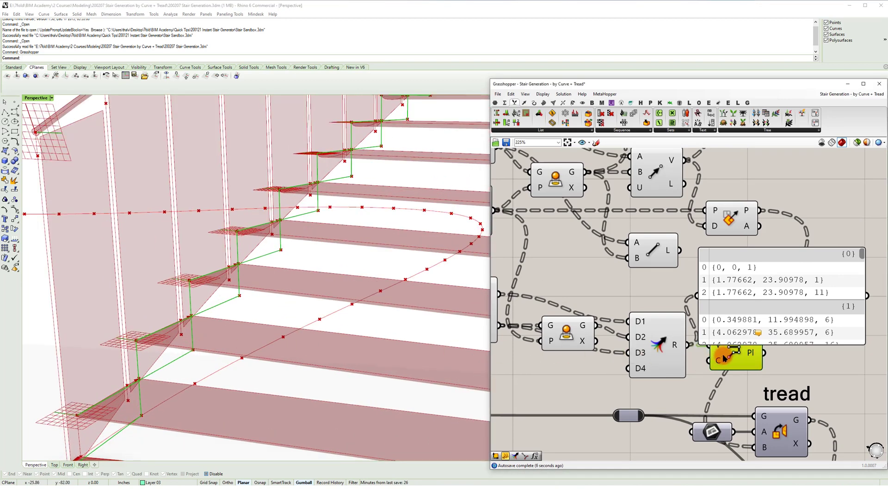
right_click(718, 361)
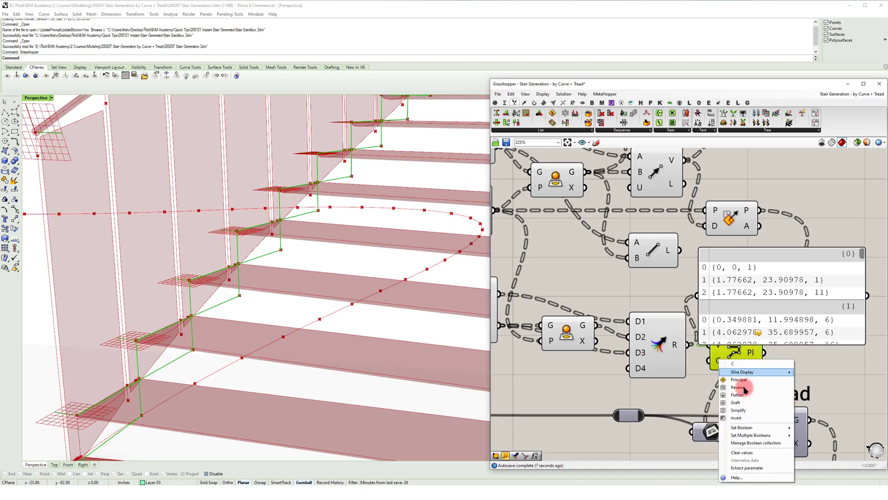
click(786, 429)
right_drag(313, 356, 288, 359)
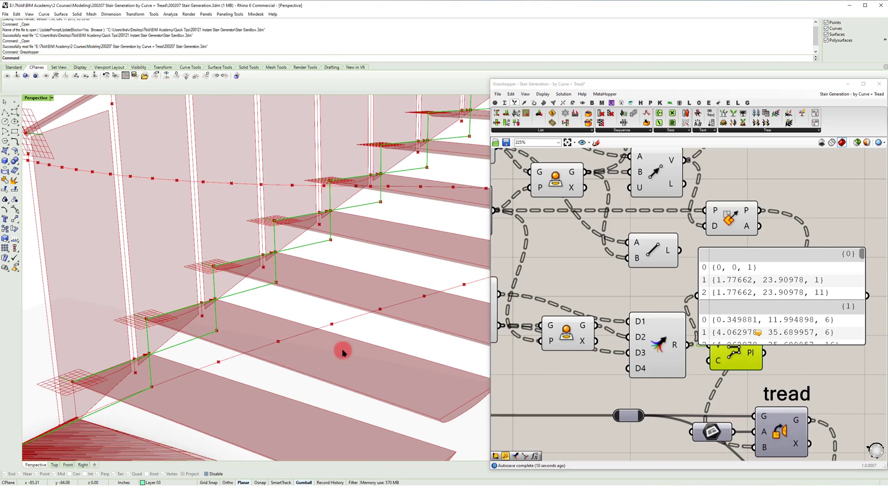
Move the point-list panel clear of PolyLine and add an Extrude component beside PolyLine.
click(808, 262)
drag(809, 262, 860, 216)
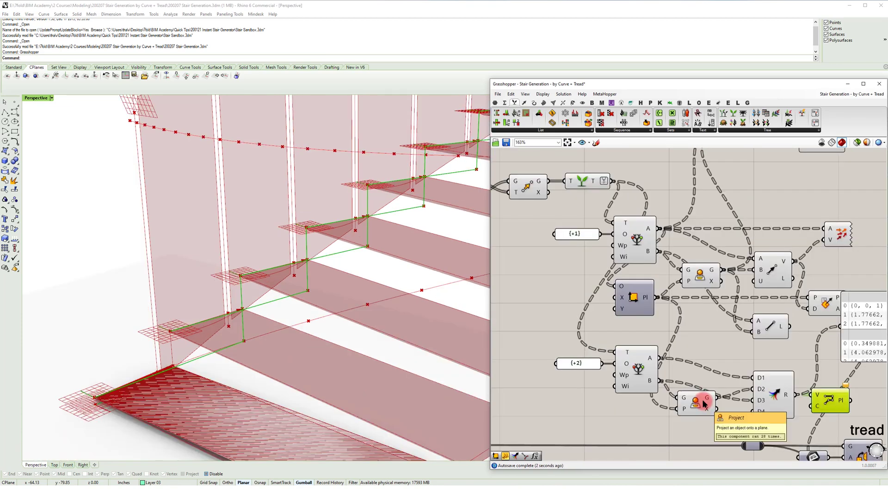
right_drag(726, 330, 636, 332)
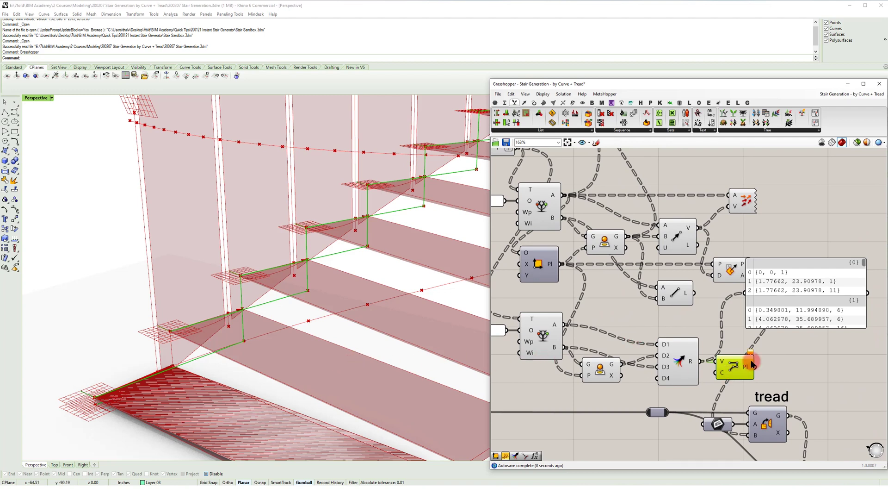
drag(785, 303, 835, 278)
right_drag(761, 330, 728, 303)
double_click(780, 338)
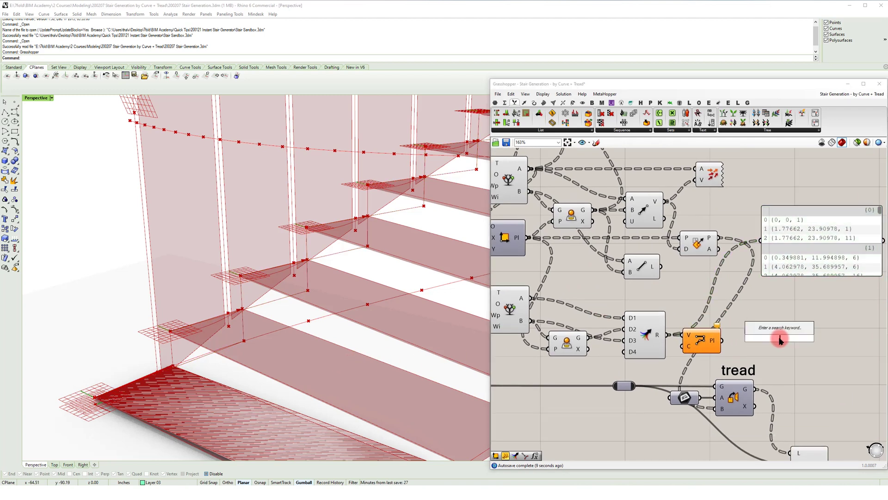
text(extru)
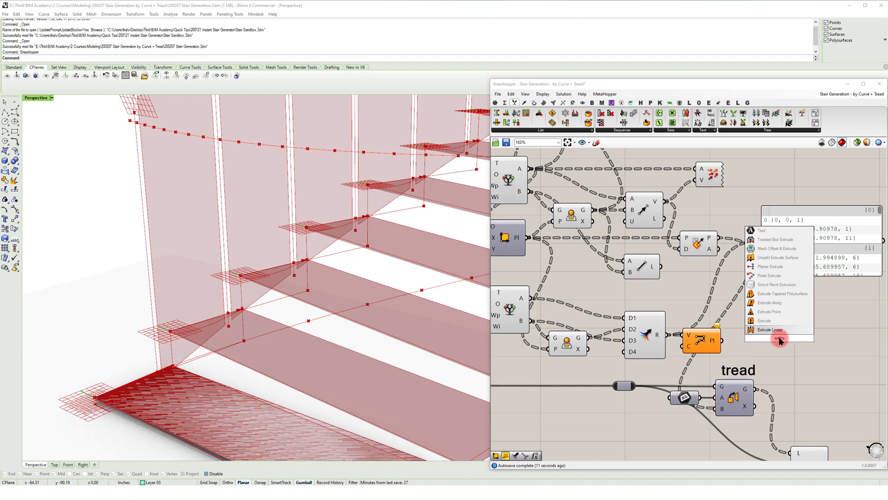
click(770, 321)
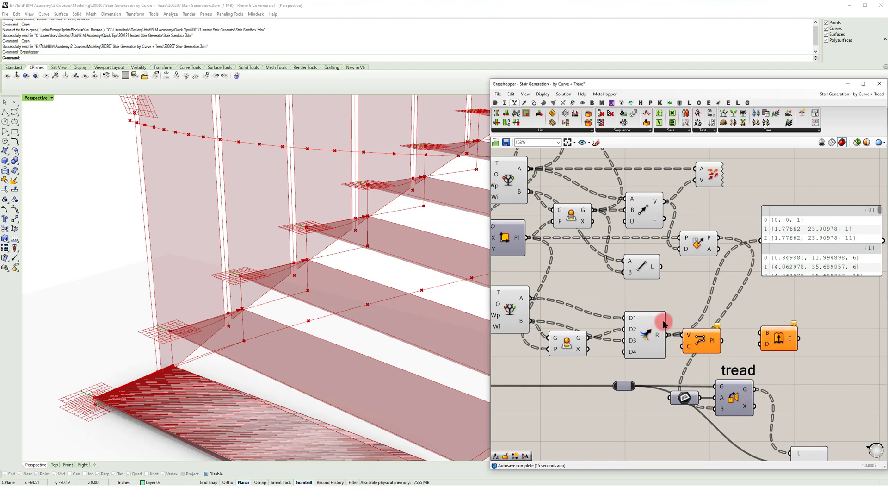
Add a Deconstruct Plane component above the copied Project and wire the plane component's Pl output into its P input.
right_drag(706, 330, 802, 339)
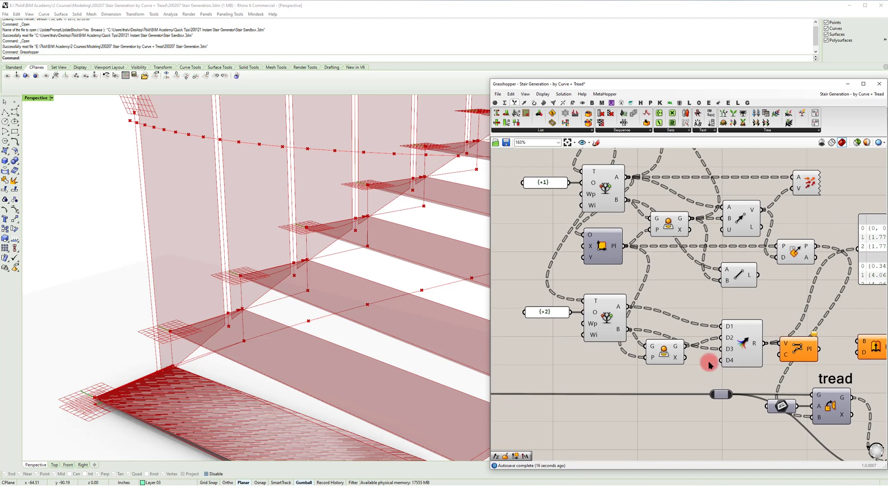
double_click(674, 289)
text(delp)
key(Return)
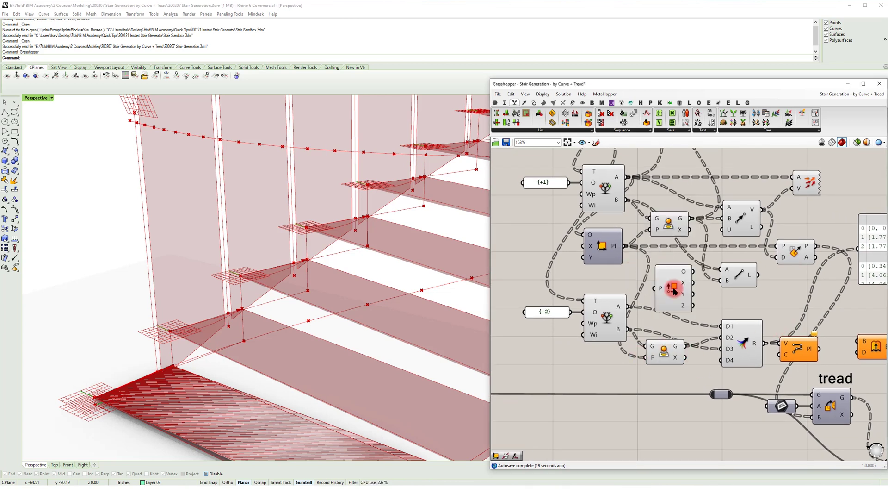
drag(627, 249, 670, 288)
click(229, 280)
right_drag(723, 284, 662, 284)
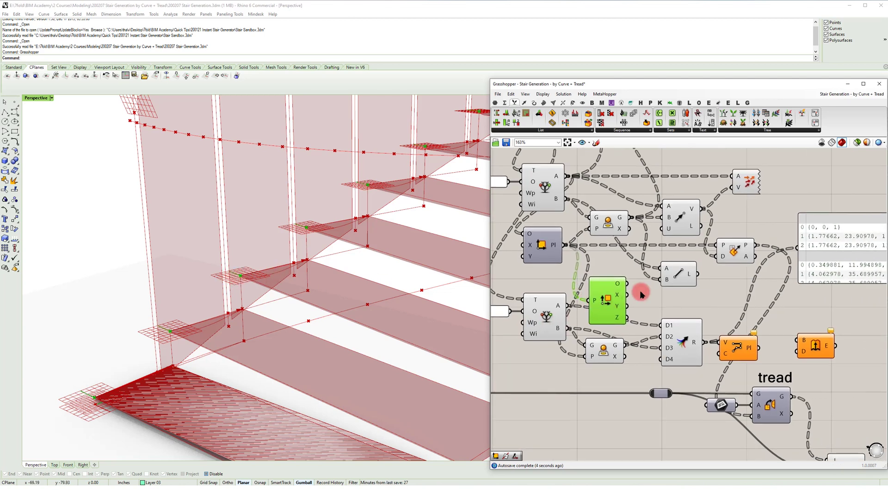
Shift the Line component up, add an Amplitude component above Merge, and wire Deconstruct Plane's Y output into its V input.
drag(677, 279, 680, 264)
double_click(676, 304)
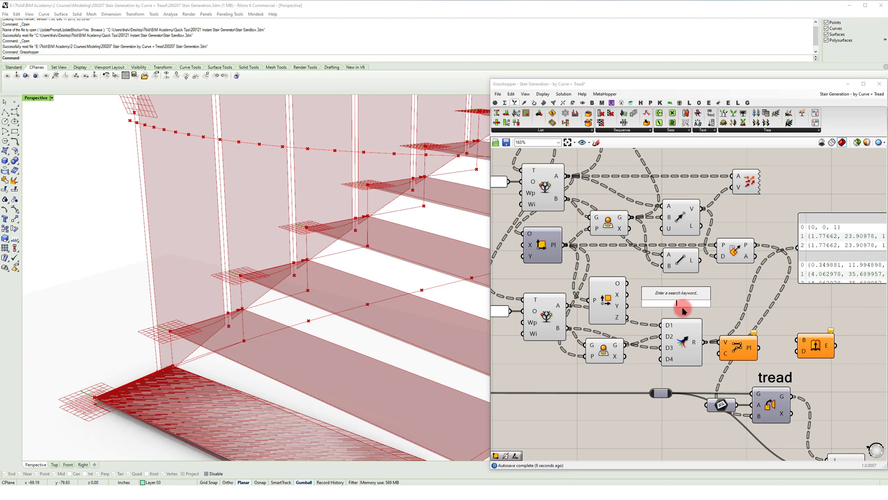
text(amp)
key(Return)
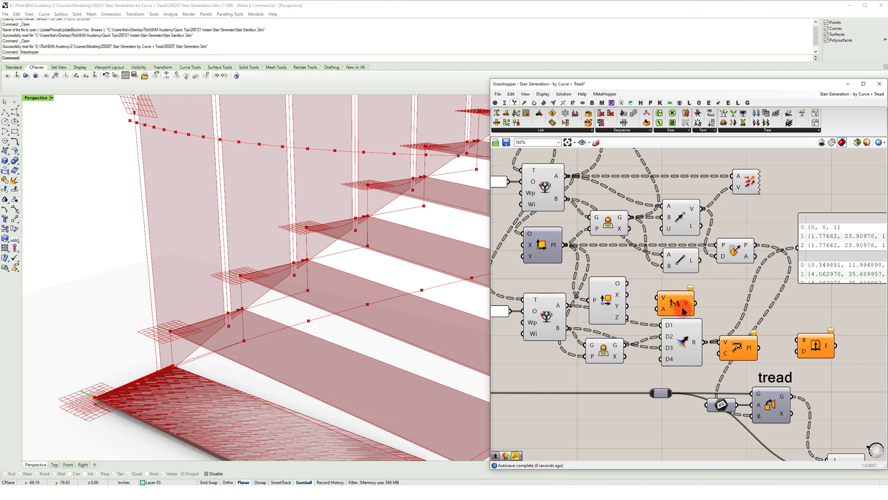
drag(628, 306, 752, 303)
Feed a value of 6 into Amplitude's A input and position Amplitude beside it.
double_click(713, 305)
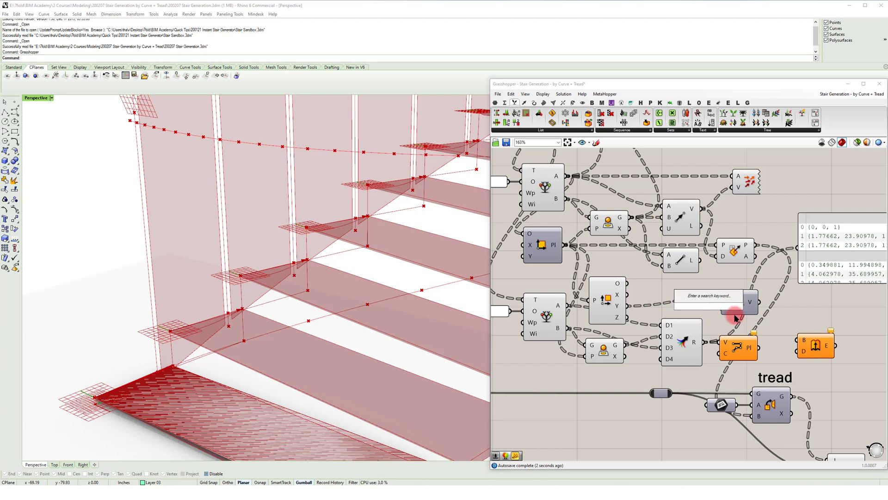
text(1)
key(Return)
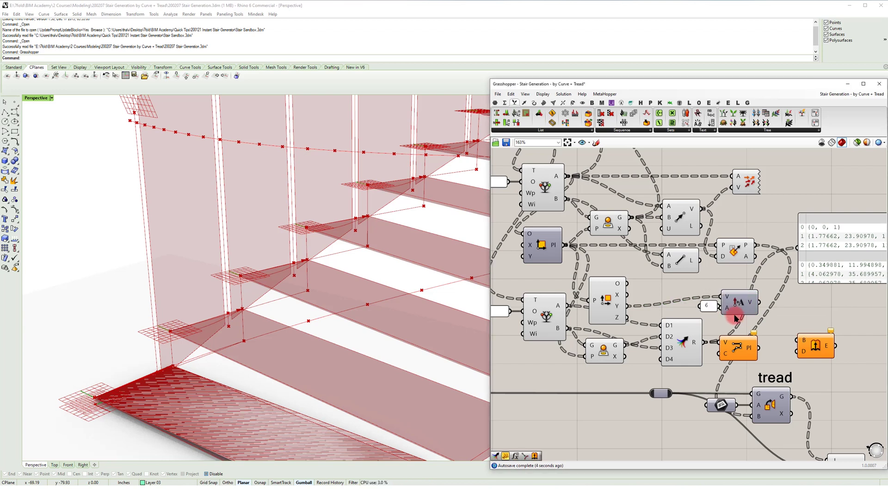
drag(736, 313, 745, 311)
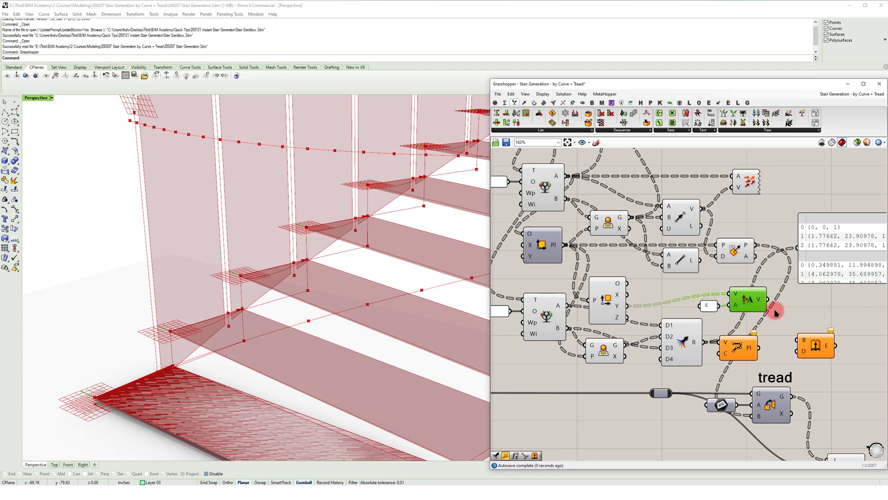
Wire Amplitude's V output into Extrude's D and PolyLine's Pl into B, tidy the components, and inspect the extrusions.
drag(815, 346, 817, 315)
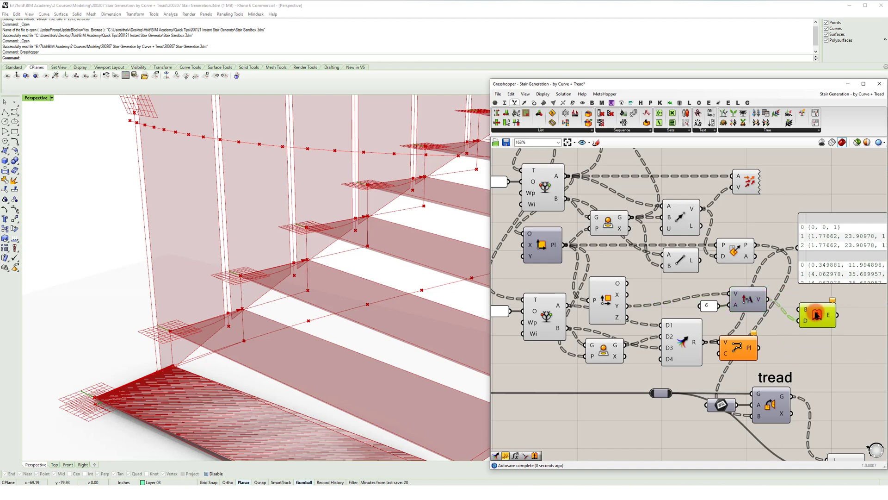
drag(758, 347, 799, 309)
click(332, 329)
scroll(331, 328, down, 2)
drag(743, 348, 750, 348)
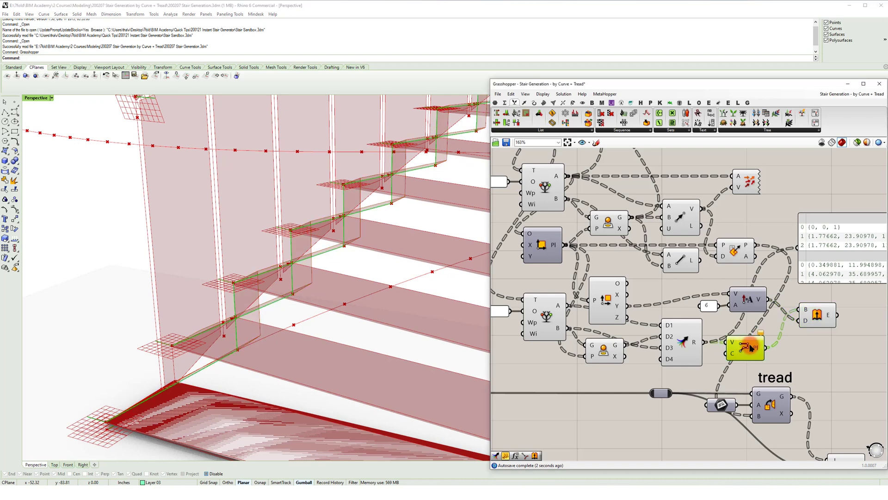
click(758, 302)
drag(757, 300, 760, 305)
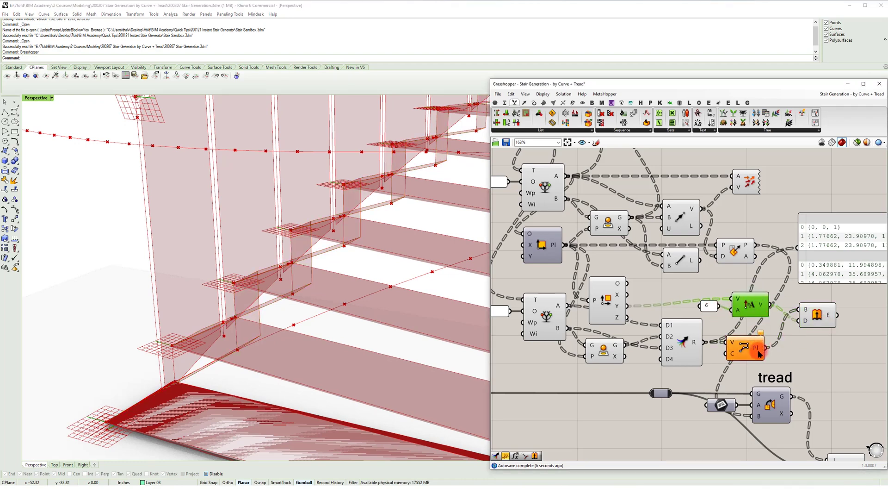
right_drag(268, 356, 283, 358)
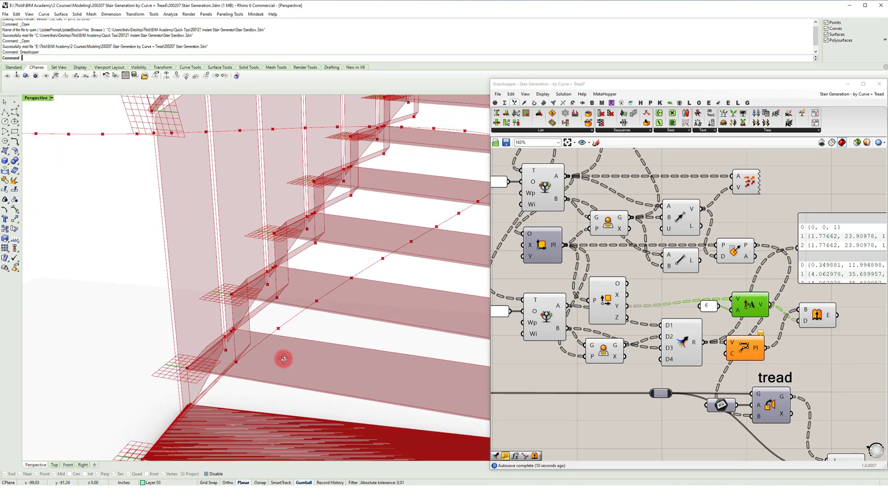
Replace Deconstruct Plane's P source with the Align Plane component's P output and inspect the extruded surfaces under the treads.
right_drag(618, 282, 640, 292)
right_drag(776, 285, 736, 277)
drag(590, 299, 712, 253)
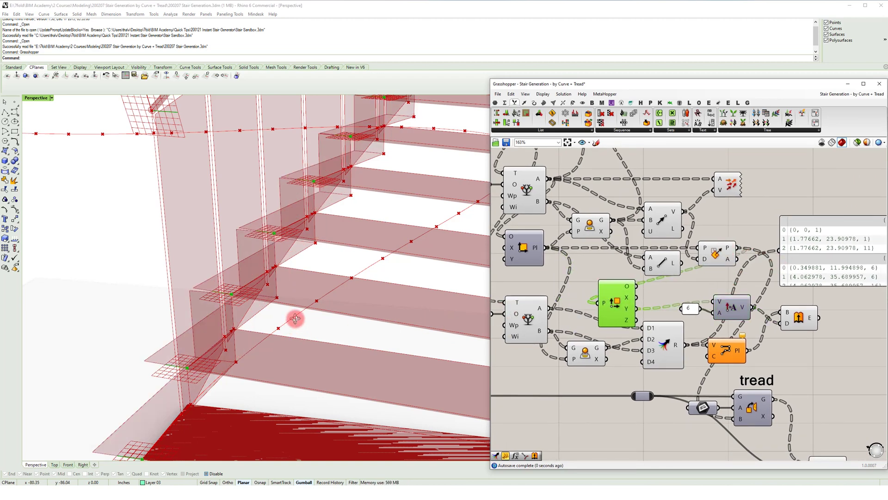
right_drag(297, 315, 274, 345)
scroll(274, 351, down, 4)
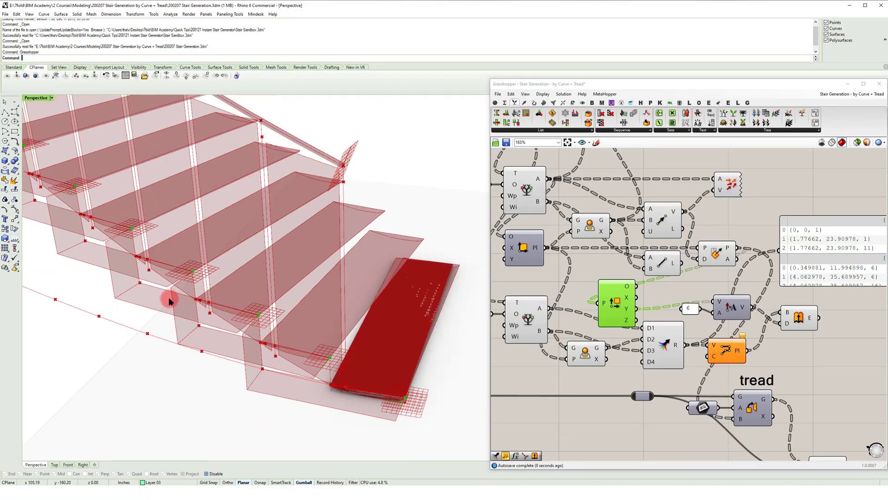
right_drag(175, 297, 168, 280)
Set the lower Relative Item's offset panel to {+3} and inspect the extruded geometry along the stair.
right_drag(602, 305, 745, 286)
right_drag(600, 333, 603, 350)
double_click(617, 314)
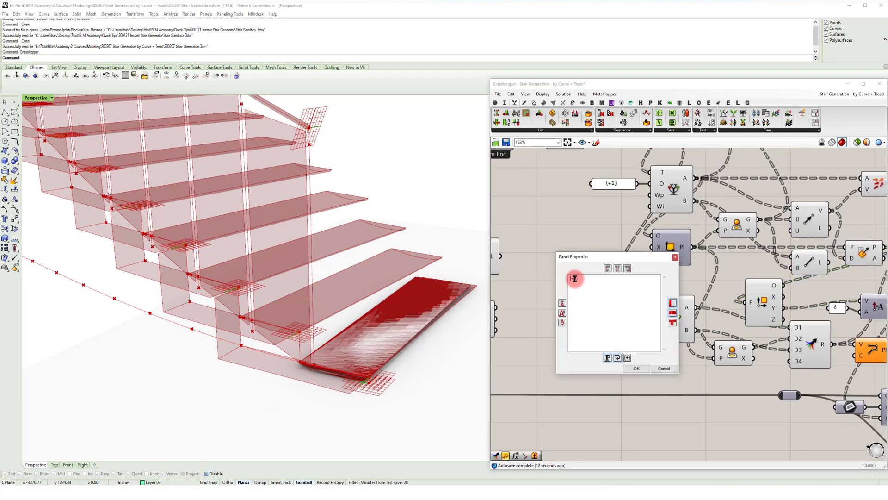
text(3)
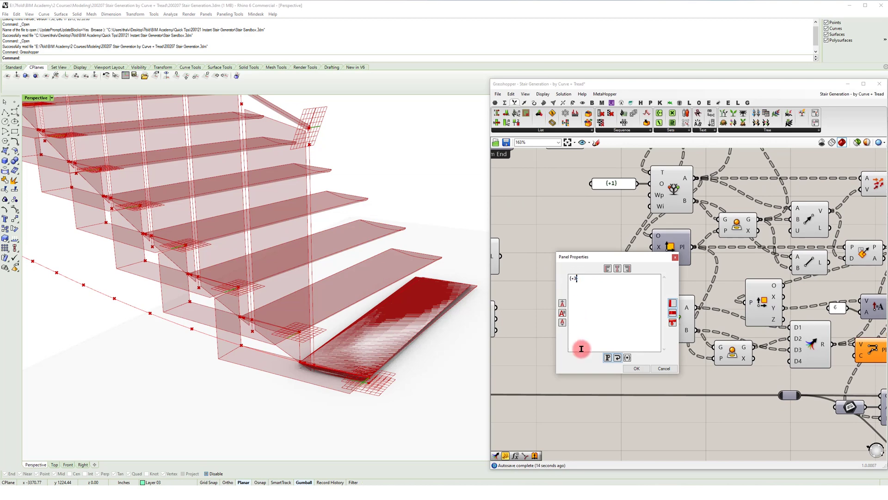
click(636, 368)
right_drag(279, 273, 443, 435)
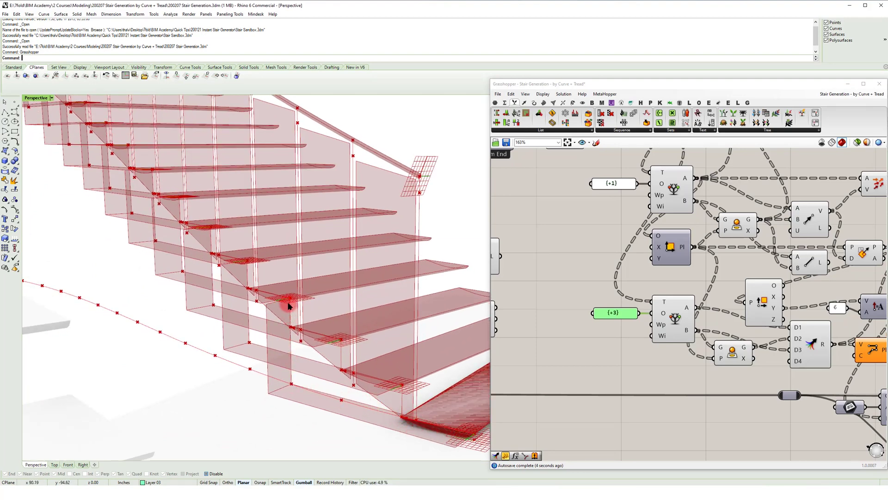
right_drag(282, 305, 335, 356)
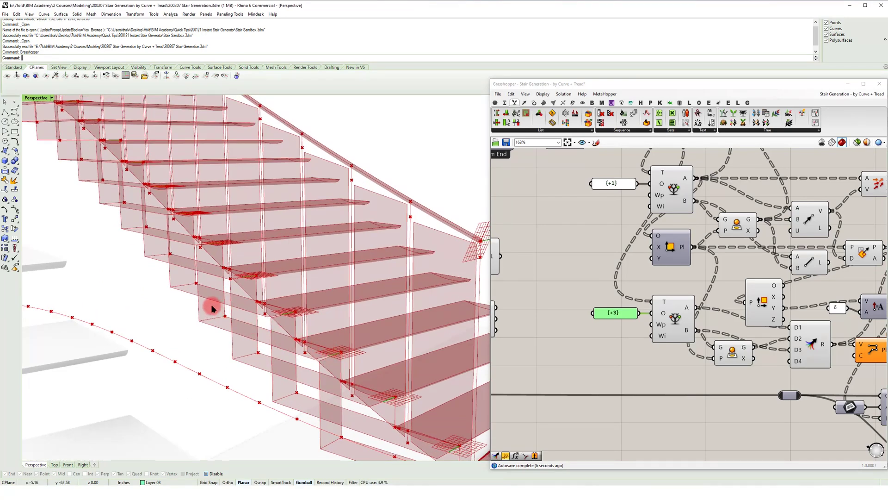
right_drag(205, 246, 345, 282)
Add a Concatenate component below the {+3} offset panel.
double_click(609, 344)
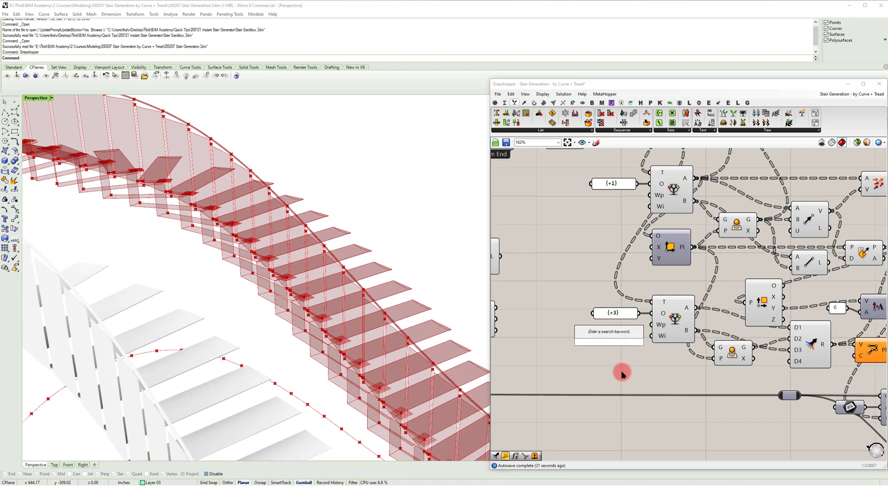
text(and)
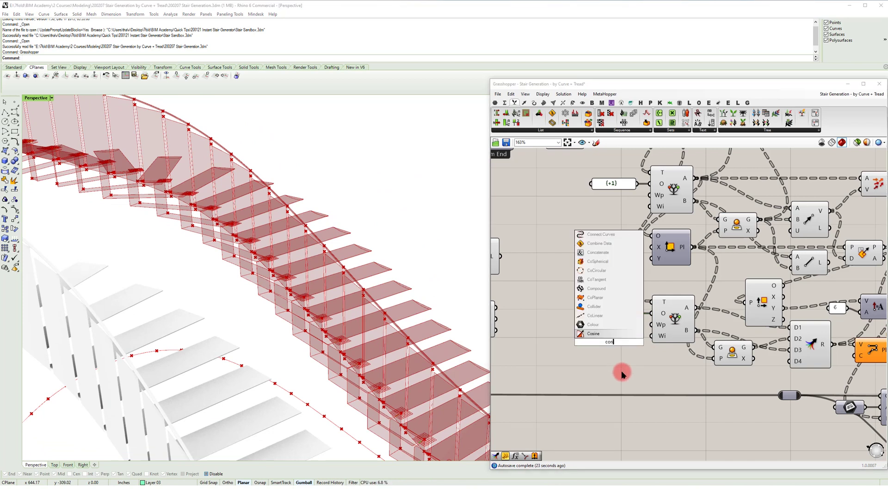
key(Return)
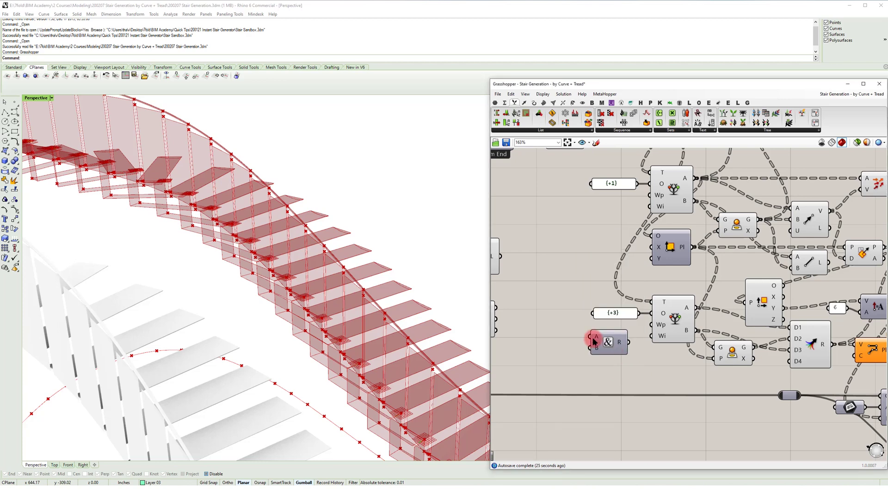
Create a panel containing { and wire it into Concatenate's A input.
scroll(596, 340, up, 3)
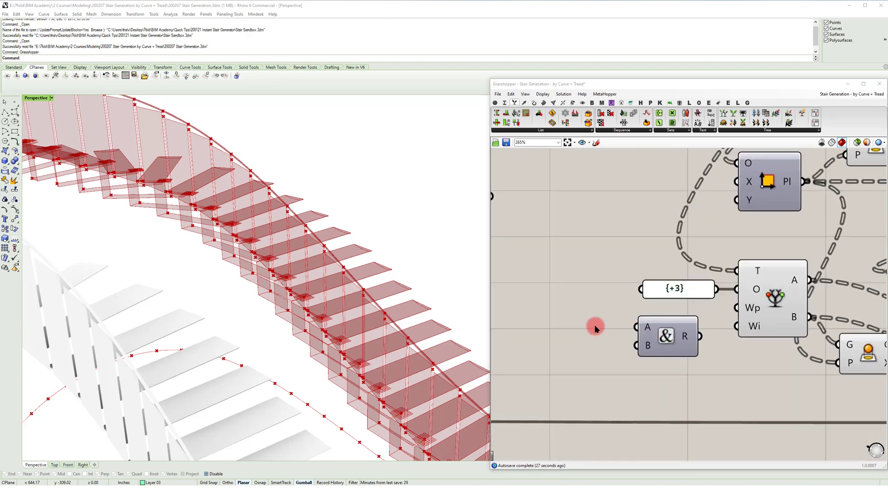
double_click(596, 328)
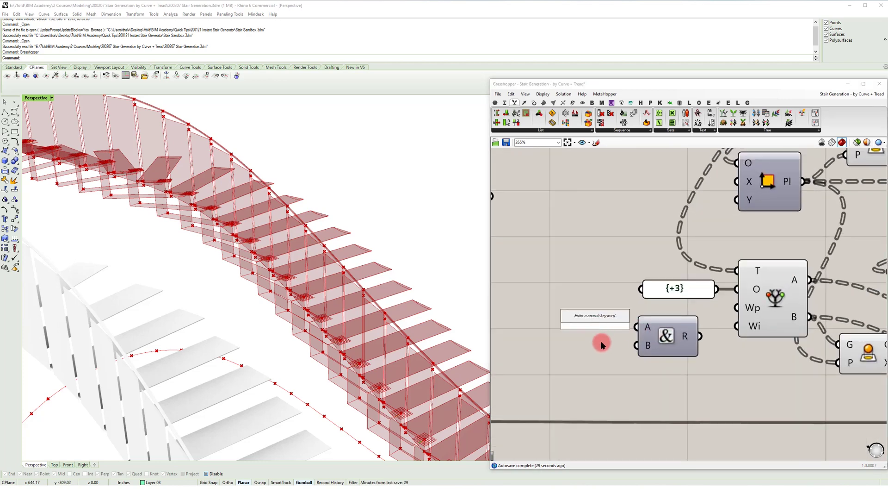
text(1)
key(Return)
click(601, 343)
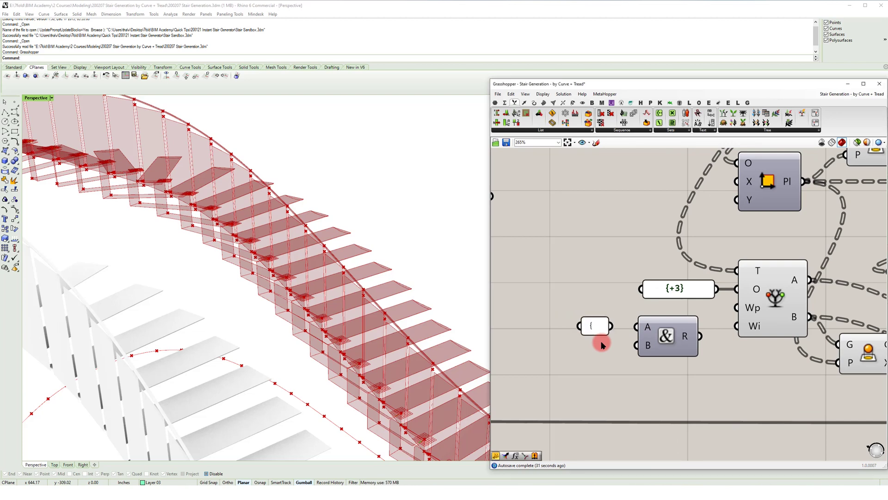
drag(611, 326, 634, 327)
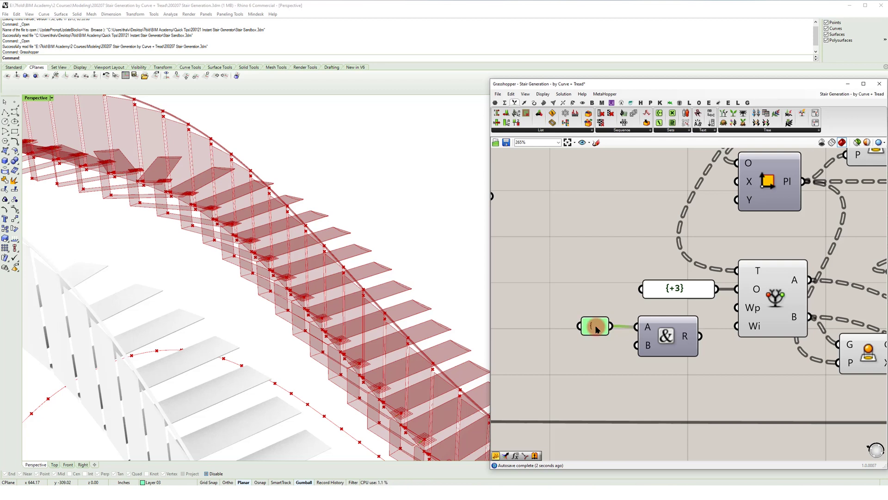
Duplicate the { panel, change the copy's content to }, and wire it into a new third input C on Concatenate.
drag(597, 329, 602, 384)
double_click(603, 383)
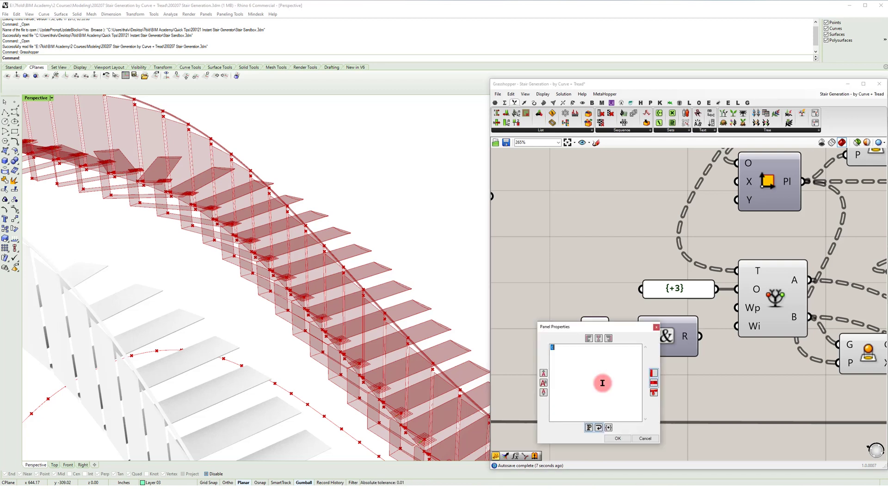
text(})
click(618, 438)
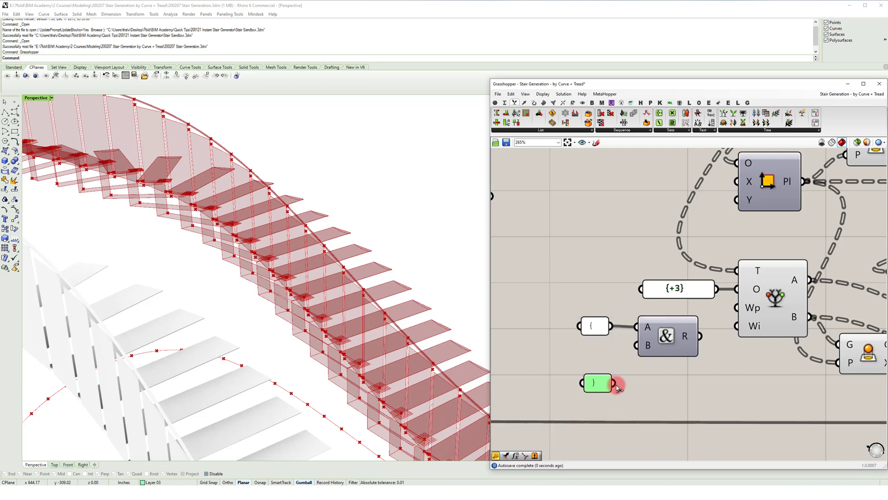
scroll(650, 362, up, 5)
click(670, 354)
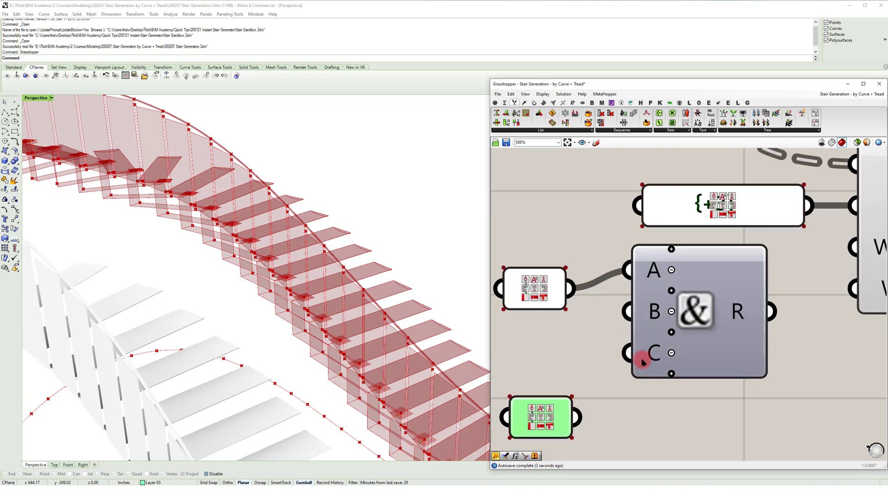
drag(630, 353, 593, 414)
Re-enter { as the content of the panel feeding Concatenate's A input.
scroll(592, 398, down, 3)
scroll(575, 341, up, 5)
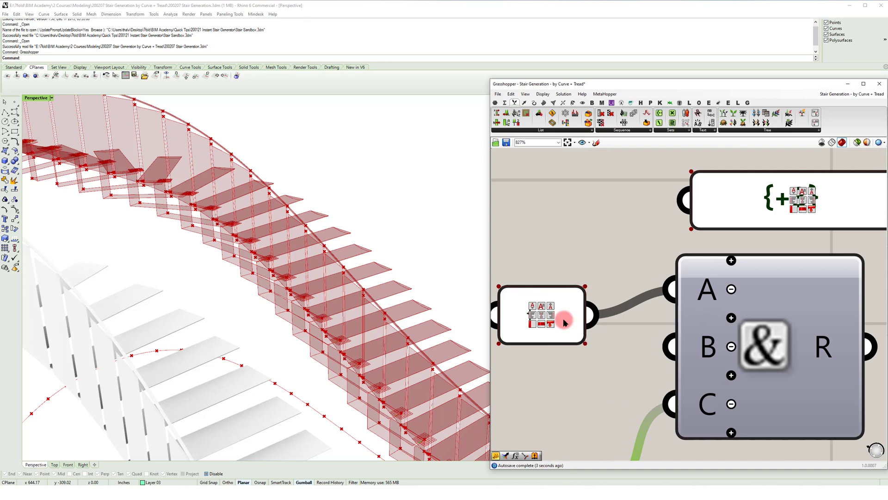
double_click(564, 322)
text({)
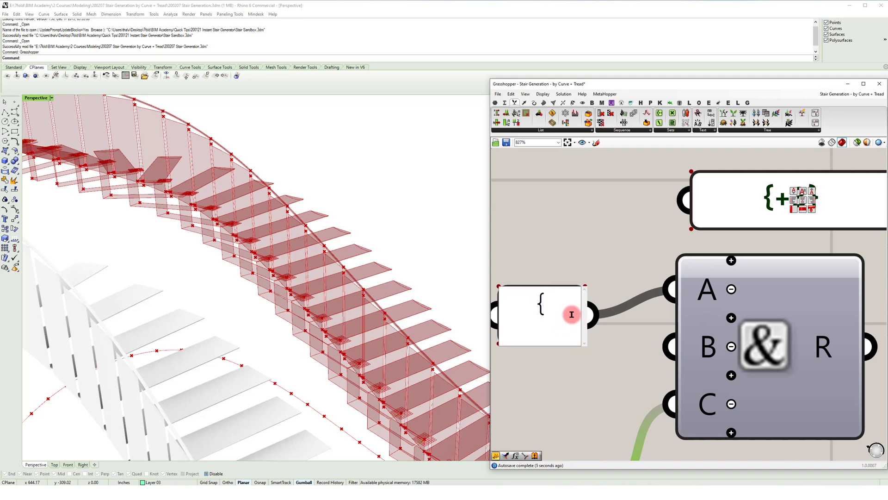
click(583, 266)
scroll(585, 267, down, 4)
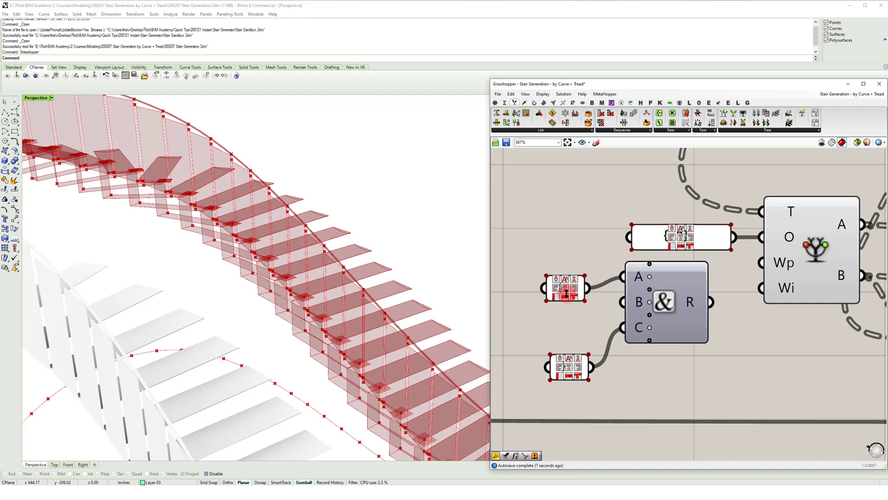
scroll(566, 293, up, 3)
scroll(611, 254, down, 4)
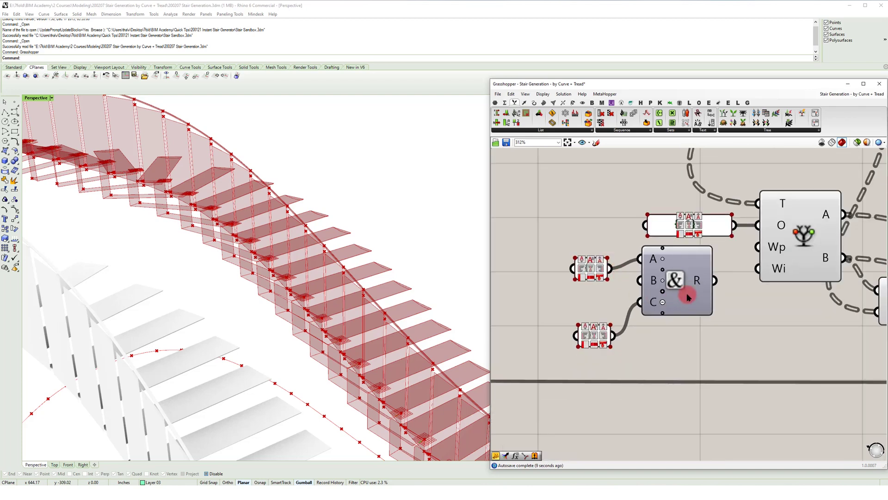
Shift Concatenate slightly and place a panel containing + between the two brace panels to feed its B input.
drag(689, 295, 695, 305)
click(599, 307)
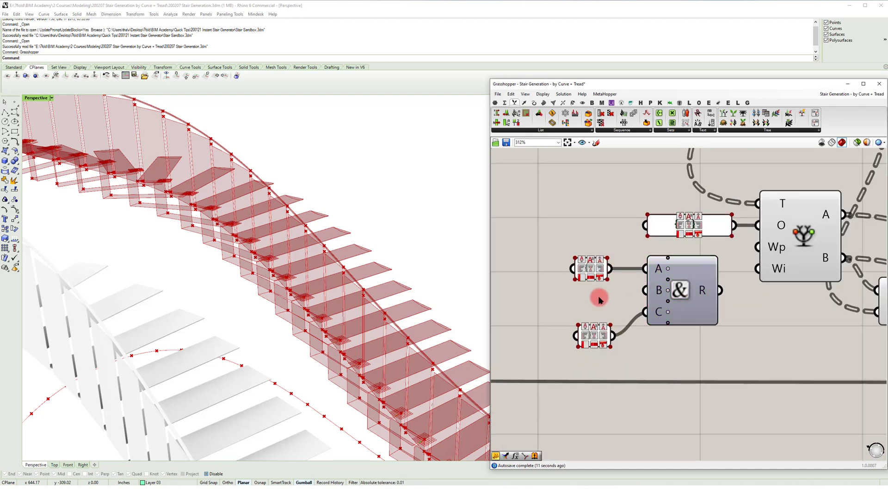
double_click(600, 298)
text(1)
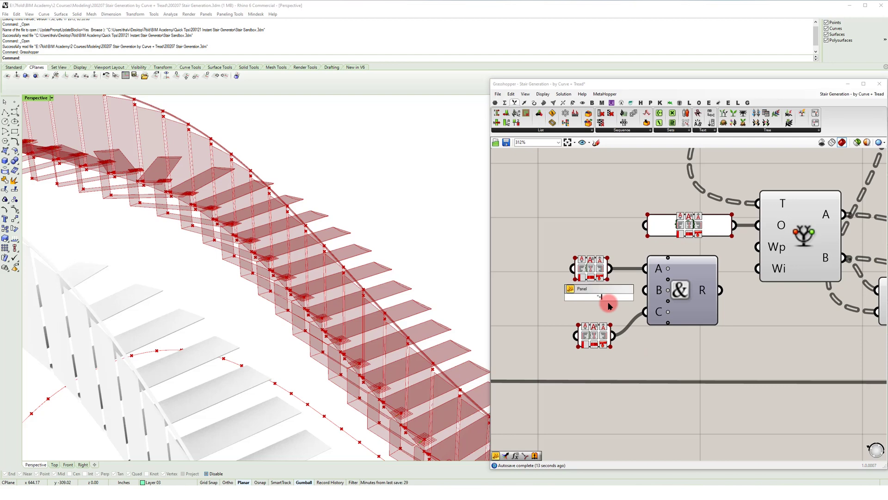
key(Return)
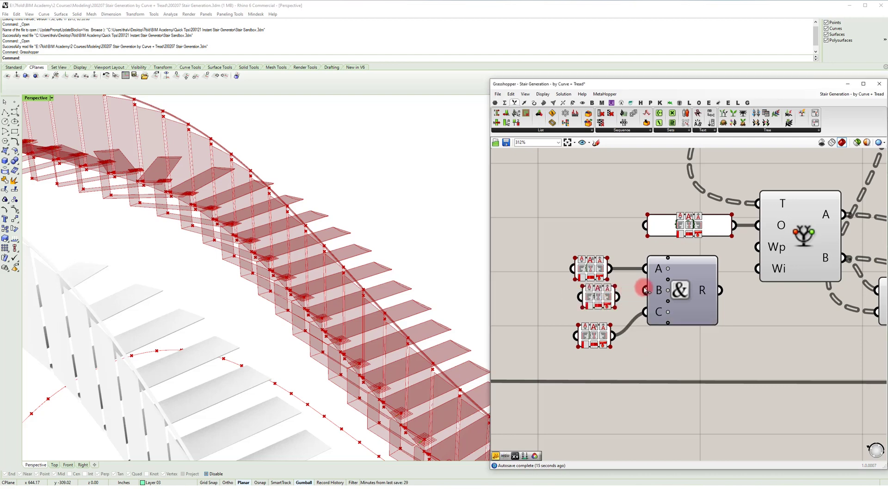
Insert an extra input D between Concatenate's B and C inputs.
scroll(646, 291, up, 4)
click(688, 300)
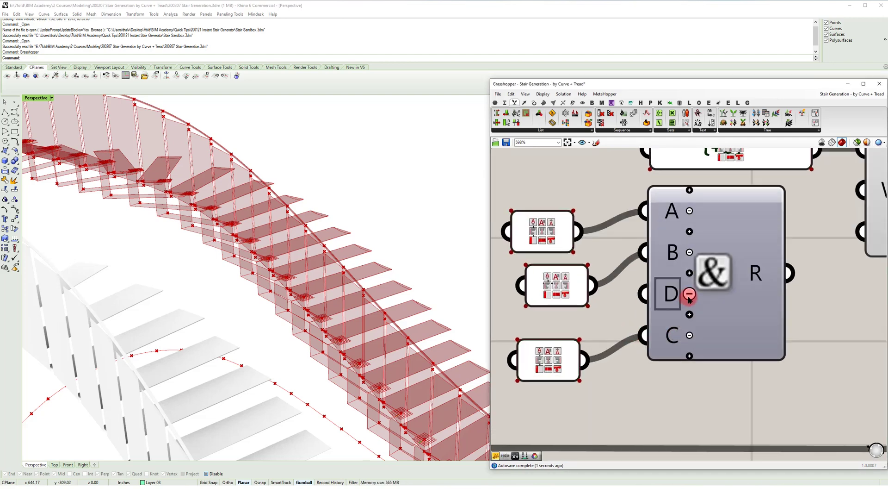
scroll(688, 303, down, 4)
click(650, 358)
Create an integer slider from 0 to 7 set to 1, wire it into Concatenate's D input, and tidy the components.
double_click(602, 352)
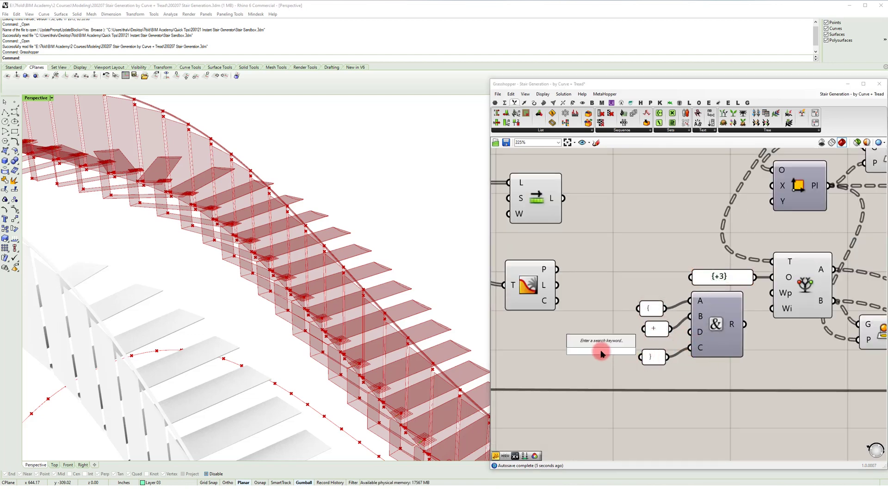
text(0)
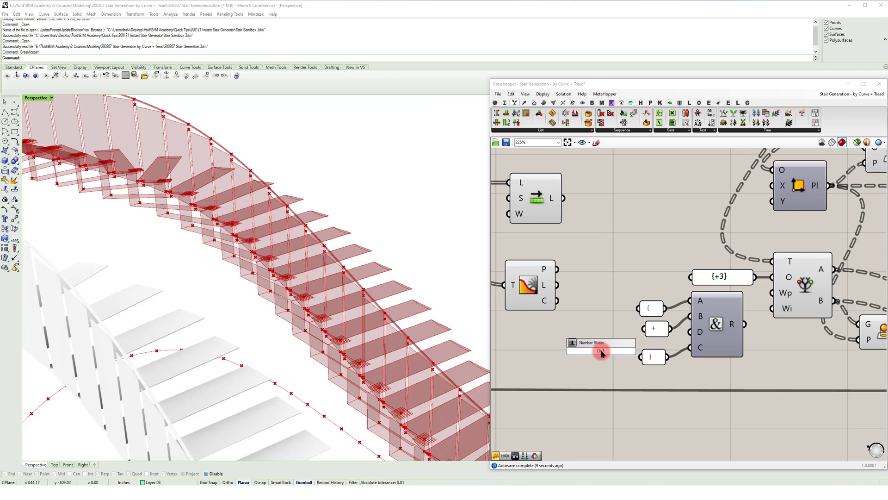
text(<1<7)
key(Return)
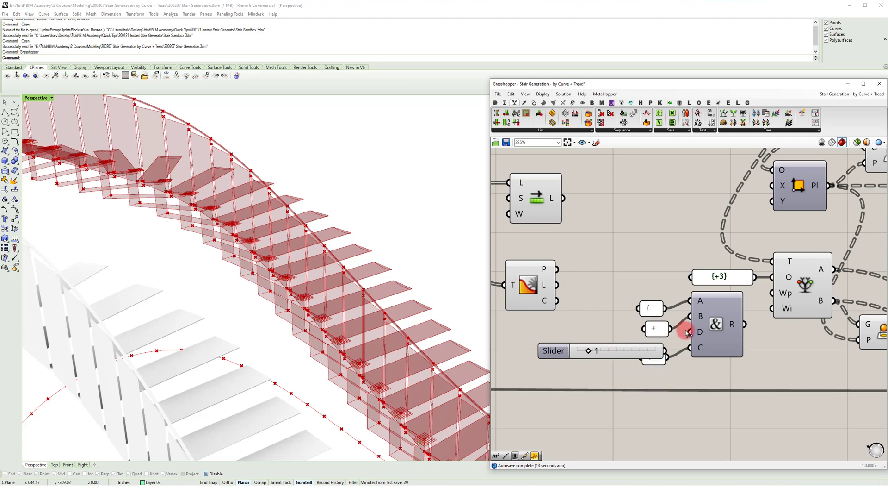
drag(688, 332, 636, 346)
click(654, 362)
drag(712, 335, 707, 342)
mouse_move(718, 336)
right_down()
mouse_move(674, 335)
mouse_move(718, 322)
mouse_move(739, 332)
right_up()
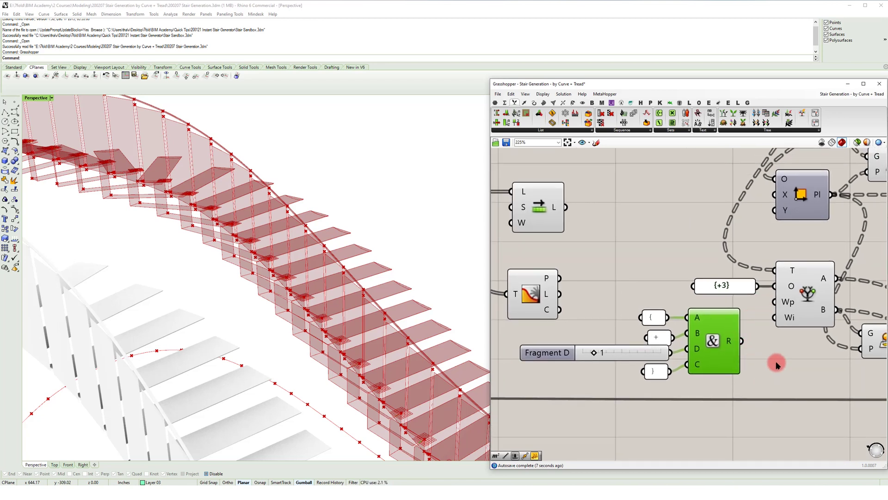
Attach a panel to Concatenate's R output and set the Fragment D slider to 2 to test the offset text.
double_click(791, 362)
text(//)
key(Return)
mouse_move(743, 343)
mouse_down()
mouse_move(772, 340)
mouse_move(755, 355)
mouse_move(780, 349)
mouse_up()
click(591, 353)
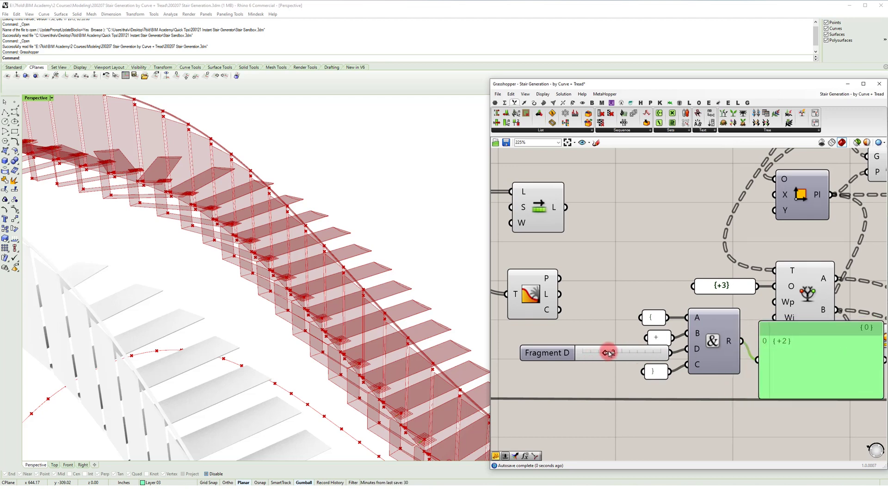
Replace the {+3} panel with Concatenate's R output at the lower Relative Item's O input, set the slider to 6, and inspect the stair.
drag(742, 341, 775, 285)
click(634, 352)
click(618, 353)
drag(615, 354, 642, 354)
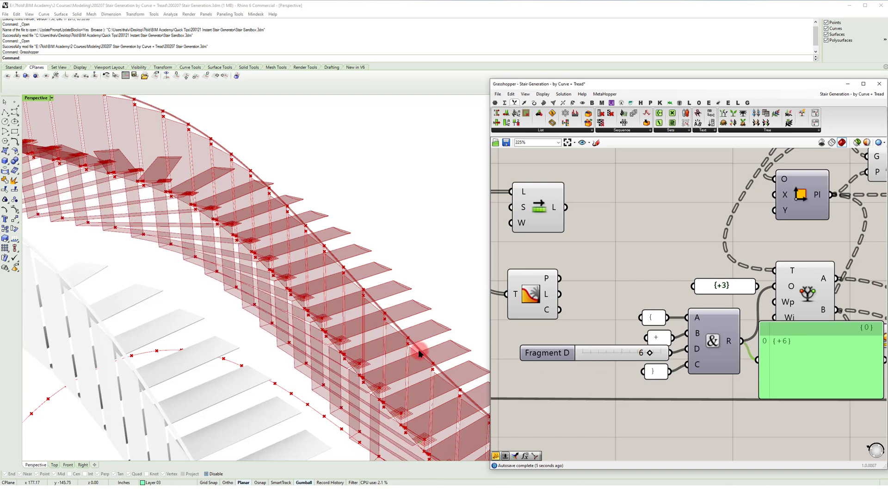
right_drag(405, 353, 343, 307)
Delete the preview panel attached to Concatenate's R output.
right_drag(683, 261, 589, 240)
scroll(588, 241, down, 1)
scroll(589, 240, down, 1)
drag(682, 308, 677, 319)
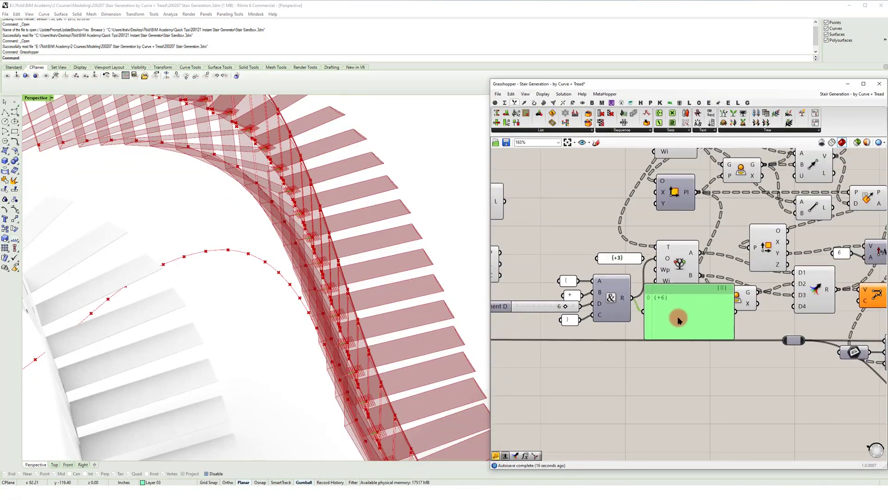
key(Delete)
Add a panel above the upper Relative Item and wire Graft Tree's T output into it.
right_drag(620, 310, 682, 353)
scroll(643, 292, up, 2)
scroll(698, 303, down, 1)
right_drag(659, 273, 604, 370)
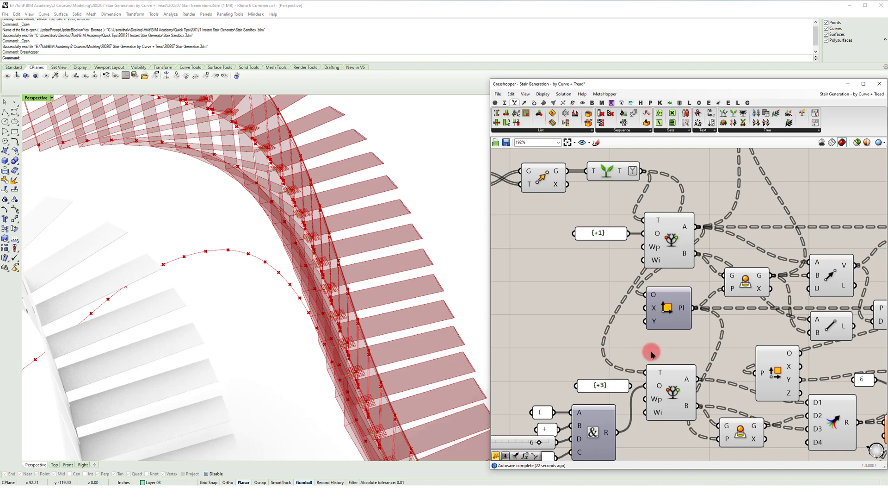
right_drag(697, 209, 695, 241)
right_drag(703, 190, 701, 208)
double_click(703, 203)
text(panel)
key(Return)
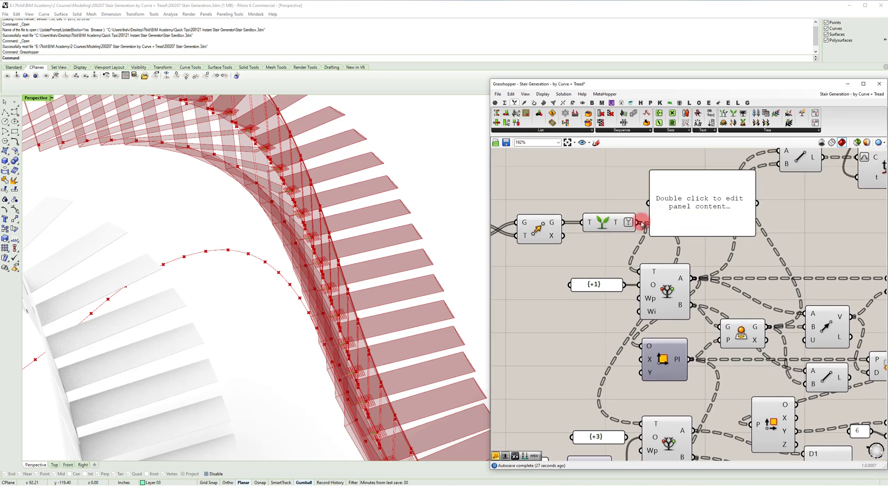
drag(656, 211, 659, 212)
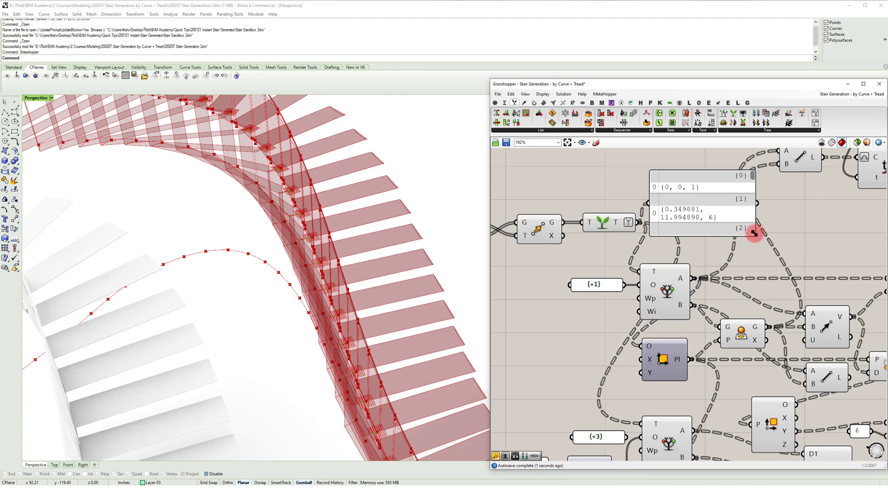
Enlarge the tree data panel and switch its source to the G output of the Move component ahead of Graft Tree.
drag(754, 233, 798, 277)
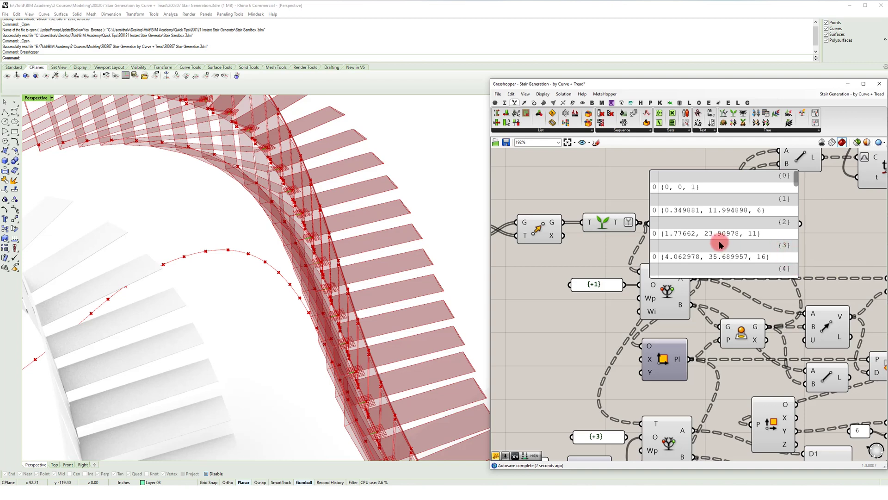
right_drag(609, 251, 624, 280)
drag(582, 252, 670, 253)
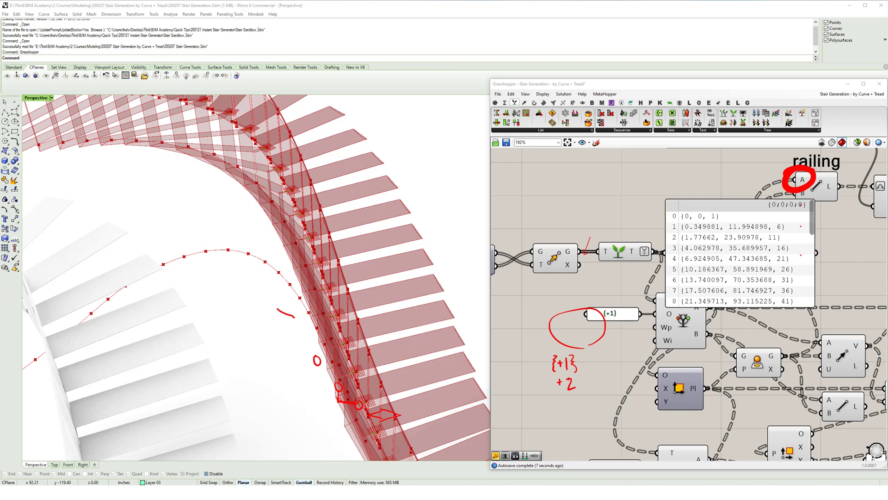
key(Delete)
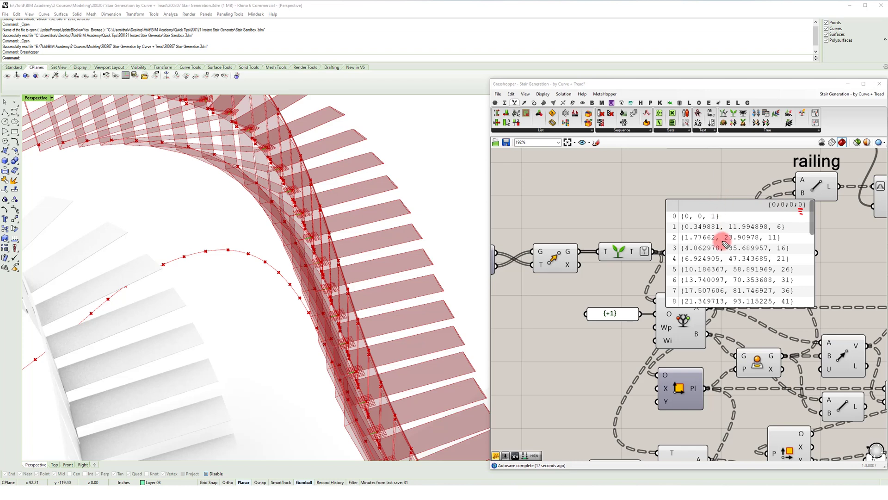
click(611, 311)
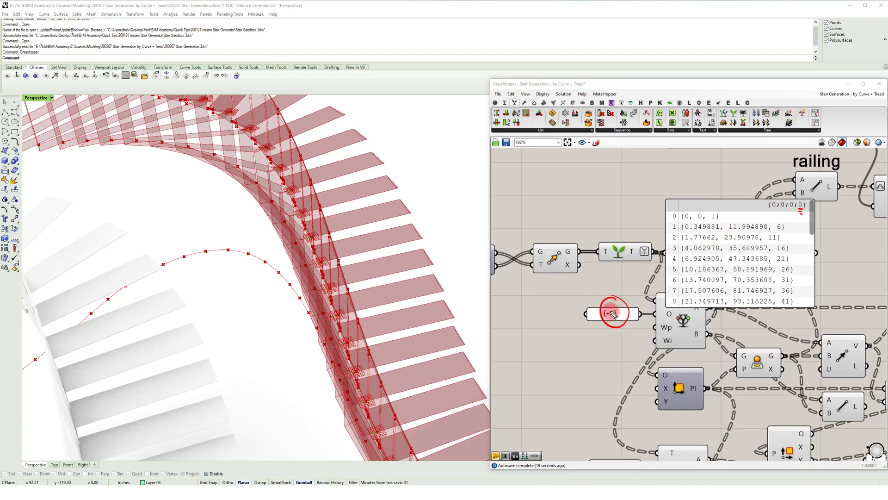
click(793, 223)
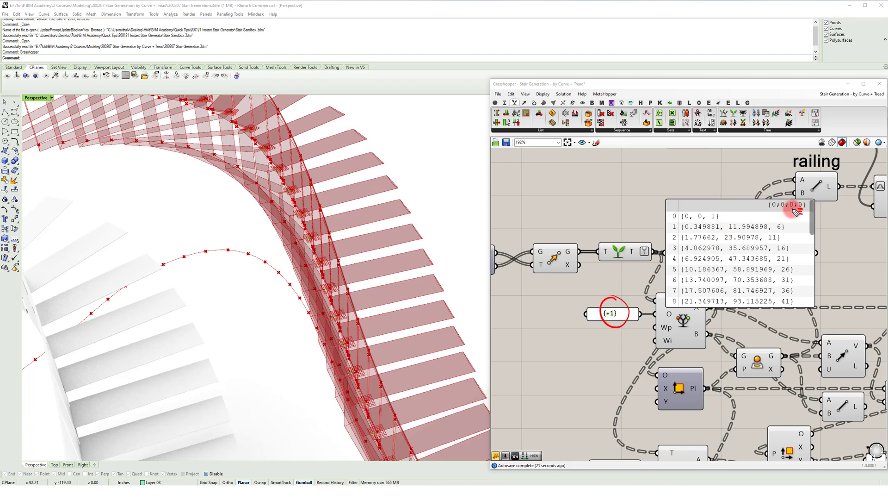
drag(794, 209, 770, 209)
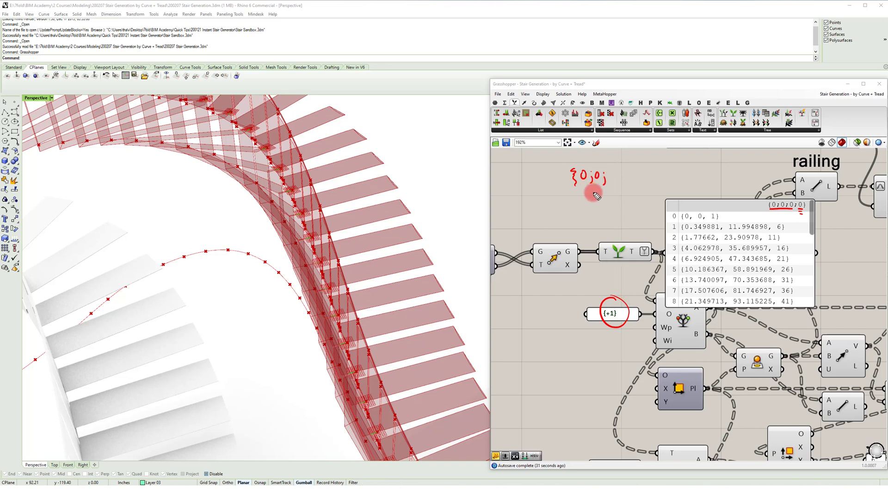
drag(632, 184, 635, 192)
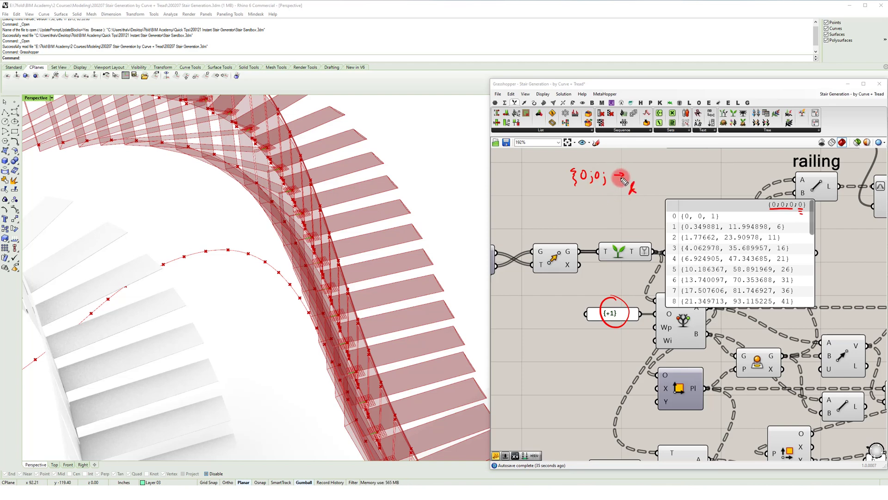
drag(625, 168, 628, 179)
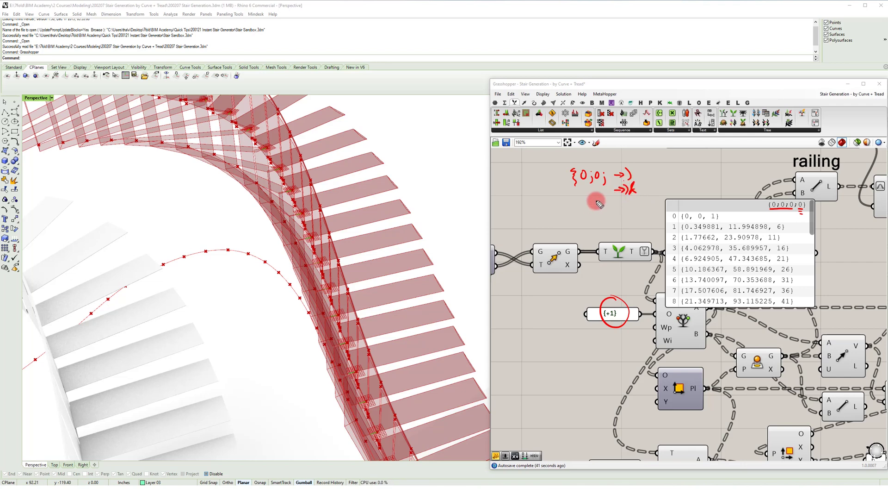
drag(587, 194, 593, 195)
drag(591, 192, 590, 198)
drag(625, 201, 625, 211)
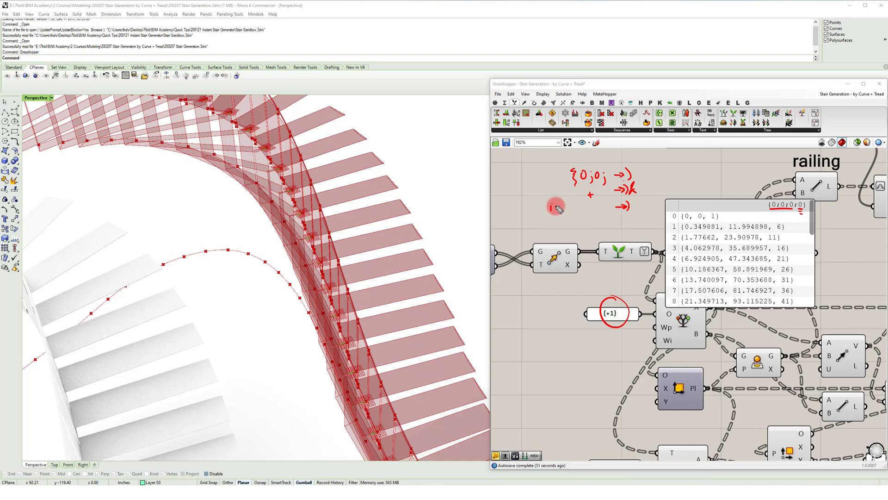
drag(558, 209, 578, 209)
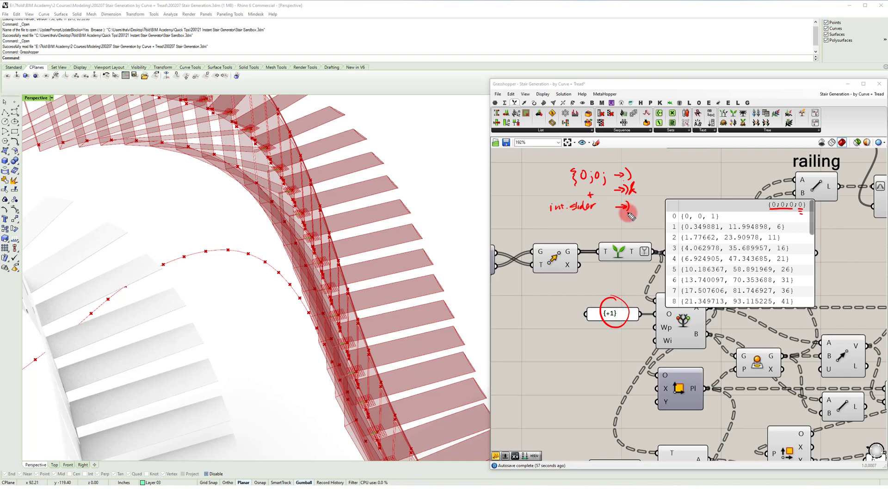
drag(627, 218, 656, 217)
mouse_move(626, 160)
mouse_down()
mouse_move(653, 162)
mouse_move(655, 213)
mouse_move(664, 192)
mouse_up()
drag(662, 185, 667, 207)
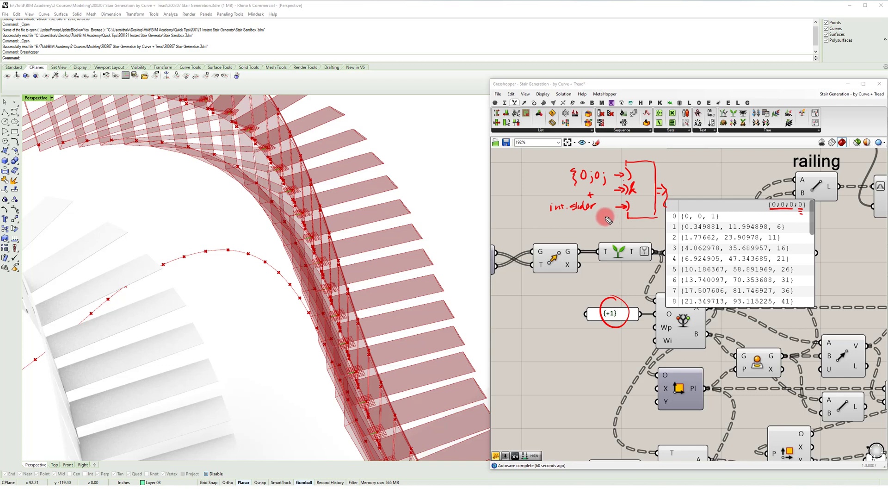
mouse_move(606, 216)
mouse_down()
mouse_move(605, 227)
mouse_move(625, 225)
mouse_up()
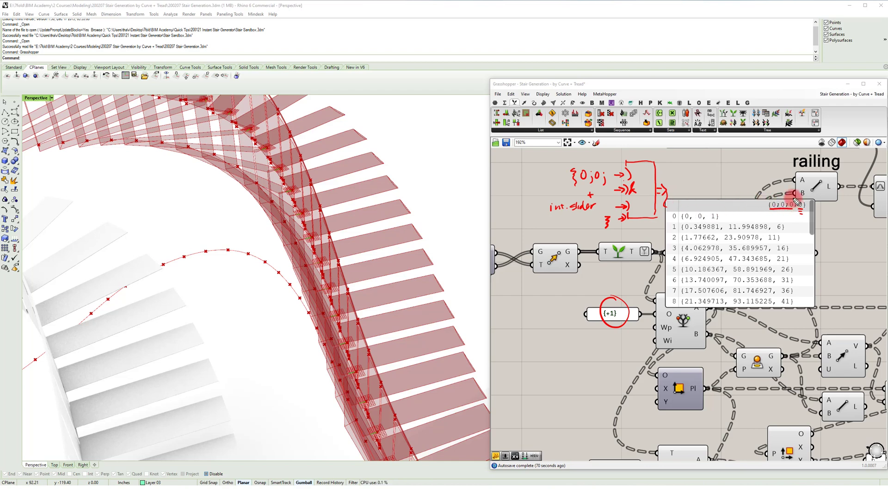
mouse_move(794, 199)
mouse_down()
mouse_move(782, 209)
mouse_move(770, 201)
mouse_move(793, 204)
mouse_move(801, 190)
mouse_move(797, 204)
mouse_up()
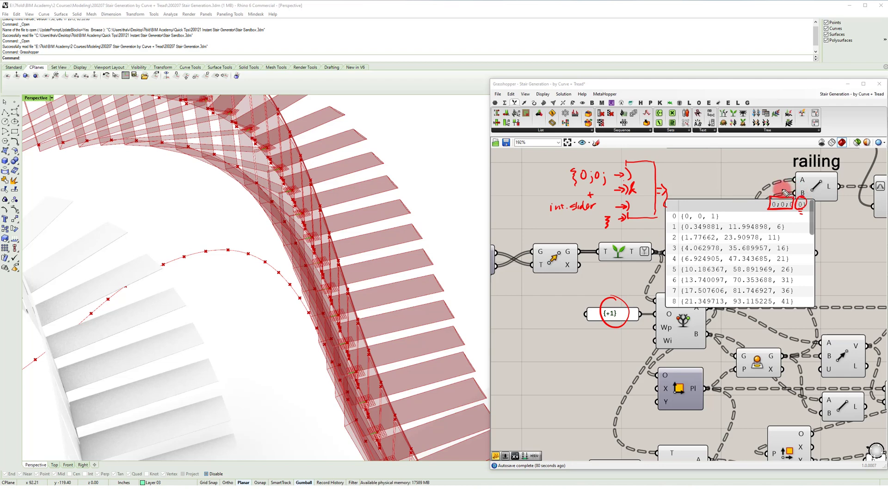
drag(790, 187, 790, 194)
drag(787, 191, 793, 191)
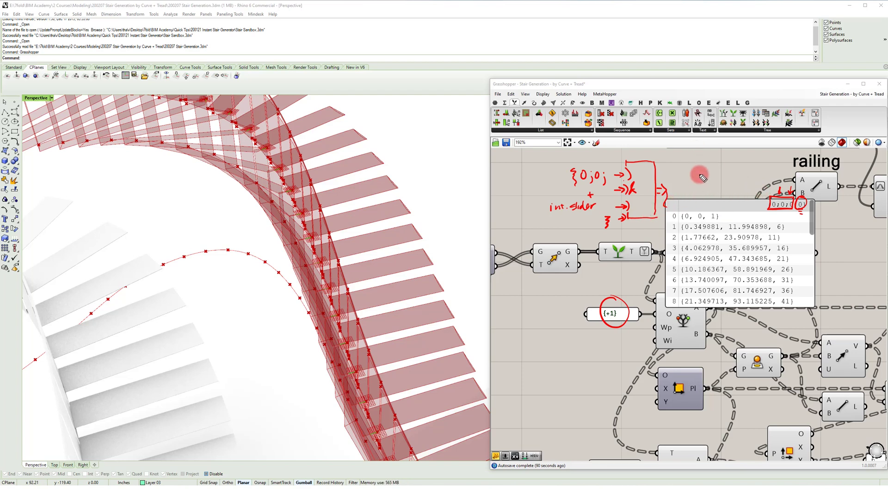
mouse_move(699, 183)
mouse_down()
mouse_move(736, 172)
mouse_move(740, 185)
mouse_move(687, 171)
mouse_move(686, 180)
mouse_up()
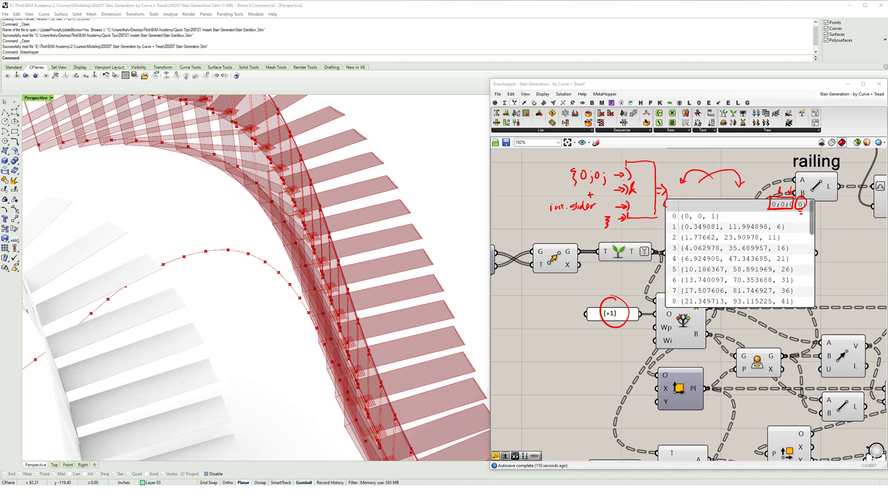
key(Escape)
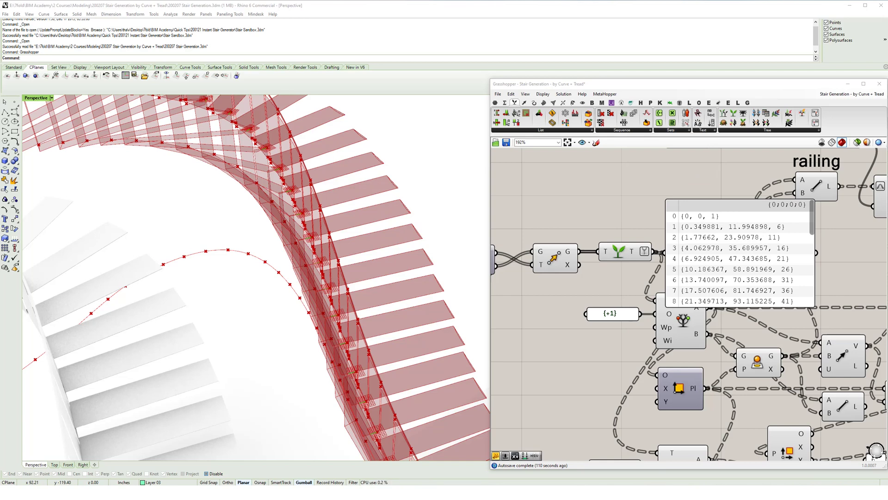
Bake the geometry of the Extrude component above the tread group into the Rhino model, with the bake's Group option enabled.
right_drag(641, 229, 597, 197)
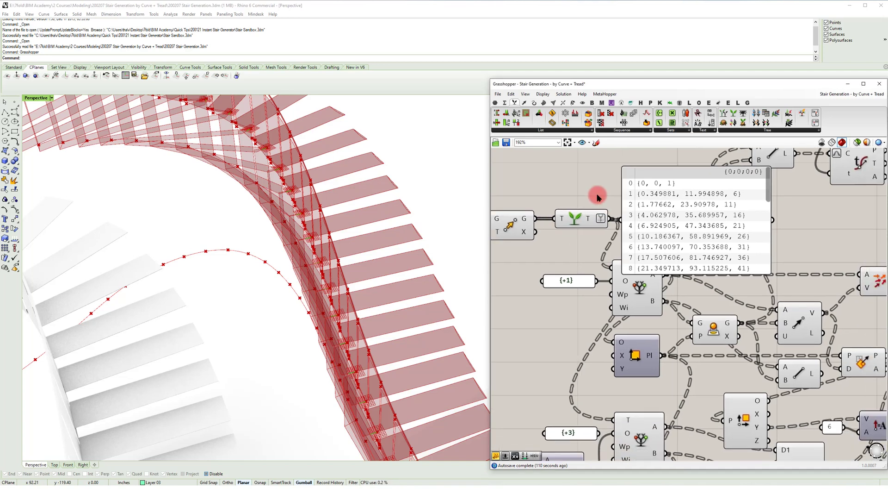
scroll(598, 197, down, 3)
right_drag(781, 228, 722, 204)
scroll(766, 319, up, 3)
click(763, 323)
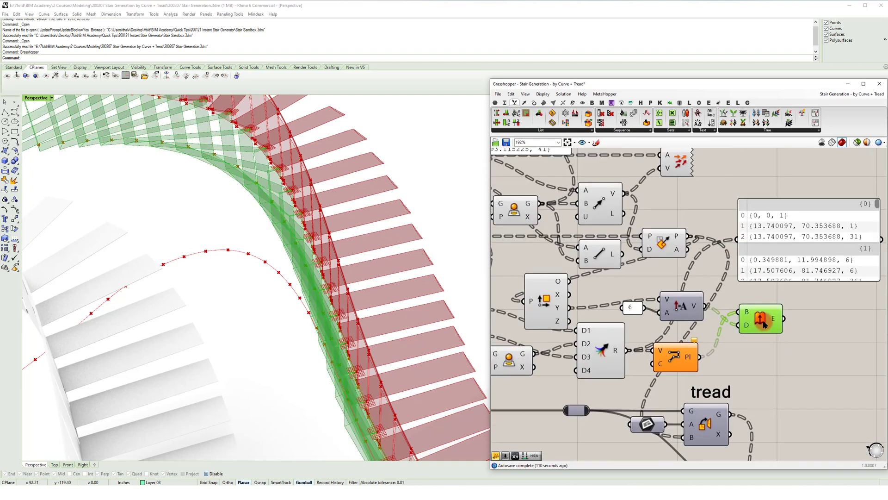
right_click(764, 324)
click(784, 351)
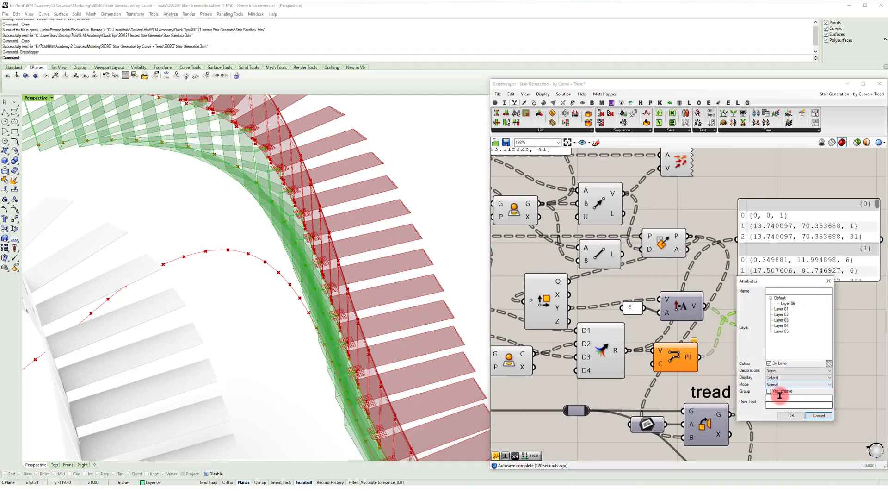
click(780, 394)
click(790, 415)
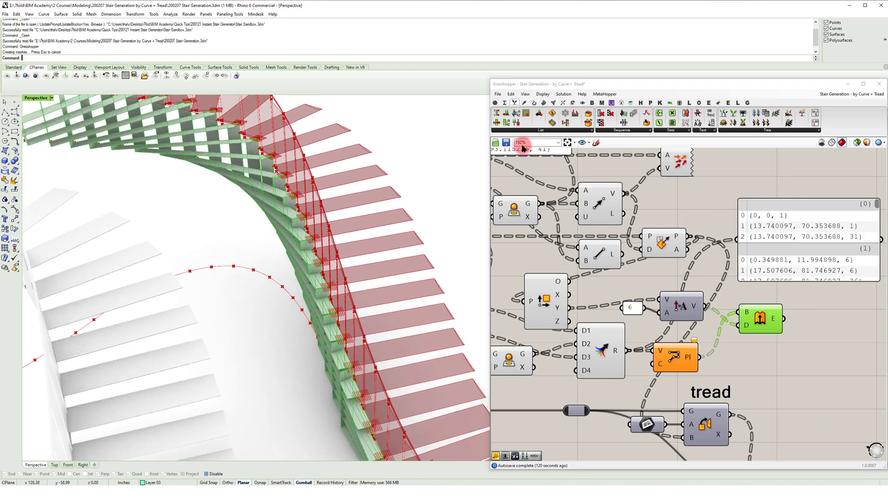
Start a new empty Grasshopper definition and inspect the baked stair geometry in the Perspective view.
click(498, 94)
click(501, 102)
right_drag(422, 201, 321, 182)
right_drag(397, 174, 362, 202)
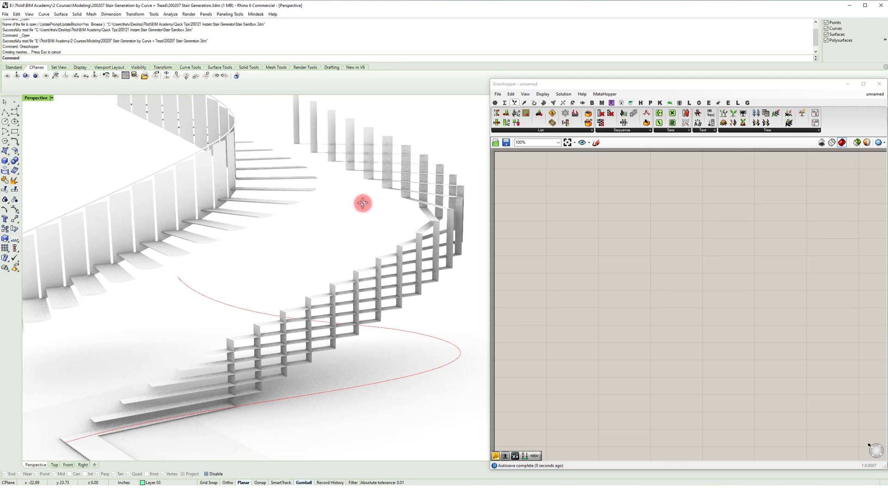